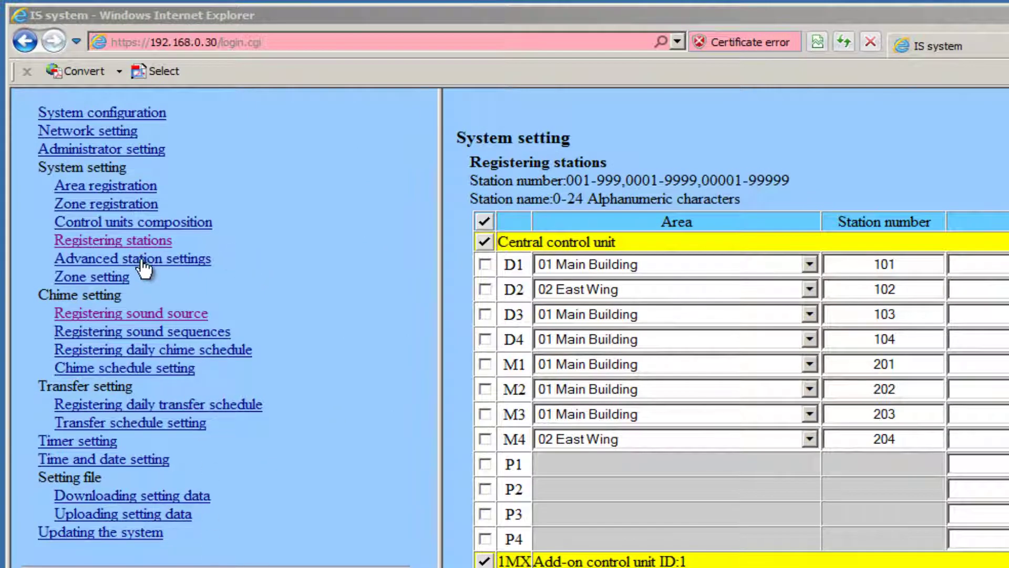
Go to the Advanced station settings page under System setting.
left_click(143, 261)
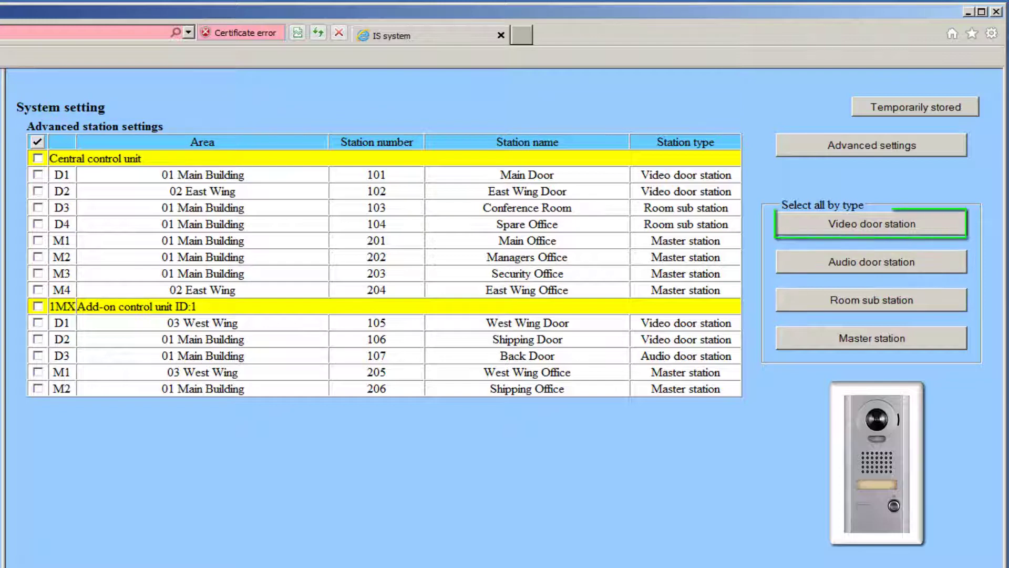
Select every video door station by type and open their Advanced settings window.
left_click(834, 234)
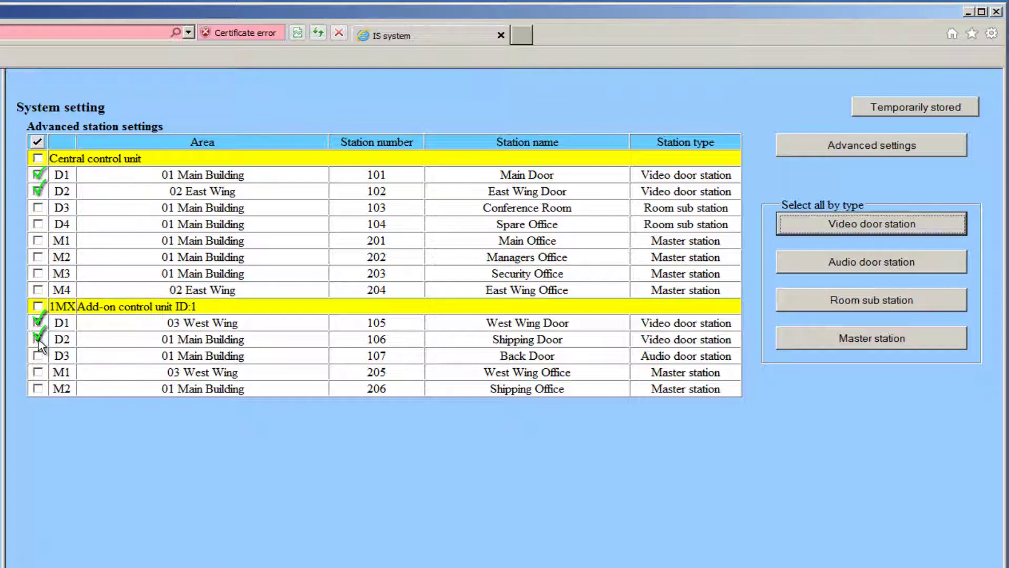
left_click(914, 152)
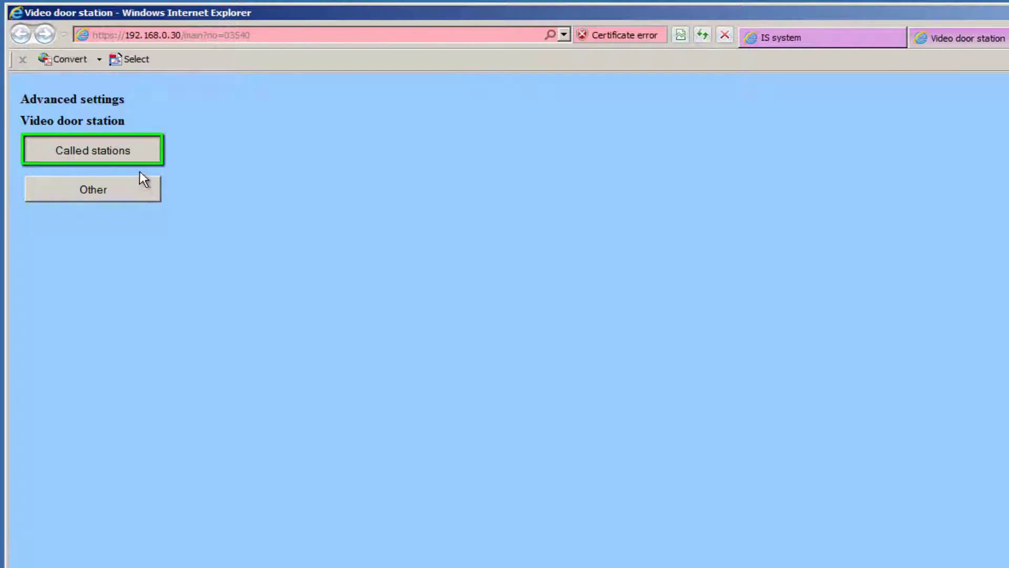
Keep the video door stations' call priority at Normal and list master stations 201–206 for reference.
left_click(136, 153)
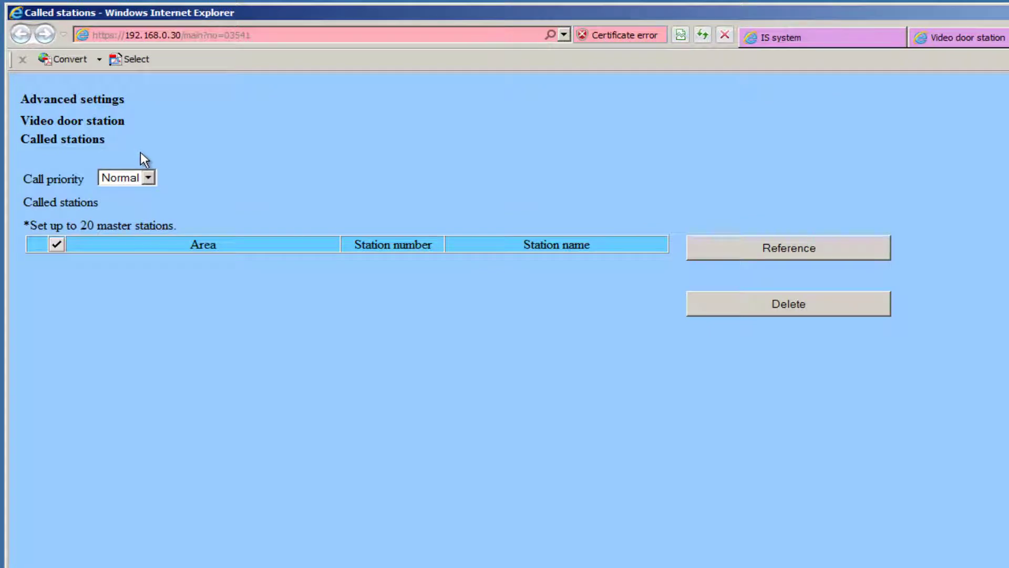
left_click(148, 178)
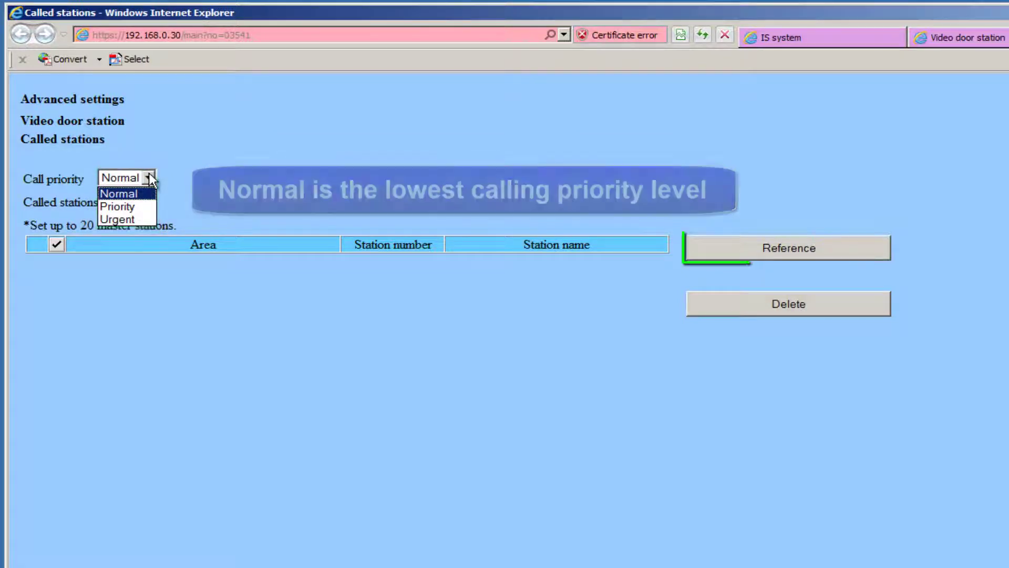
left_click(149, 174)
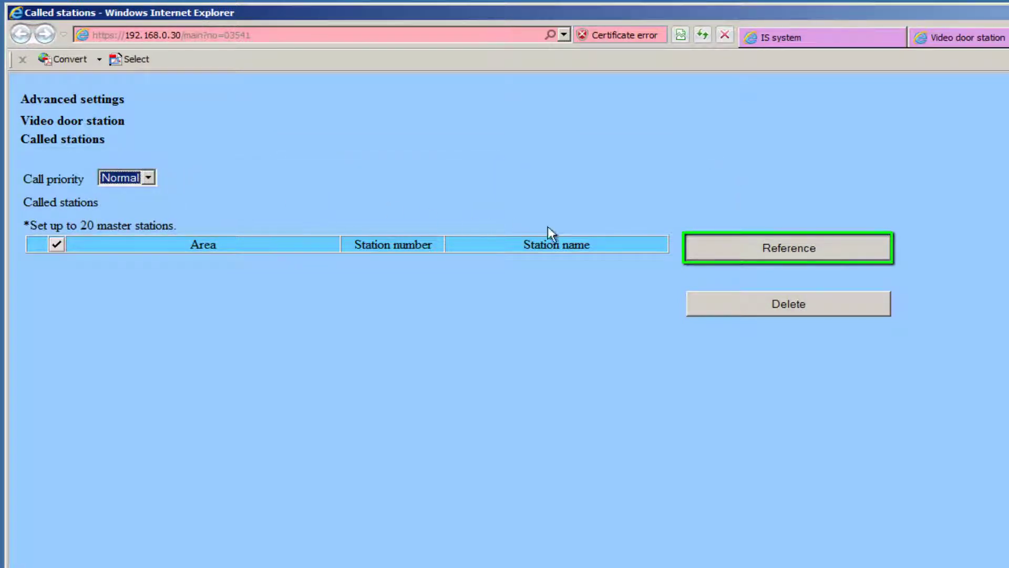
left_click(803, 257)
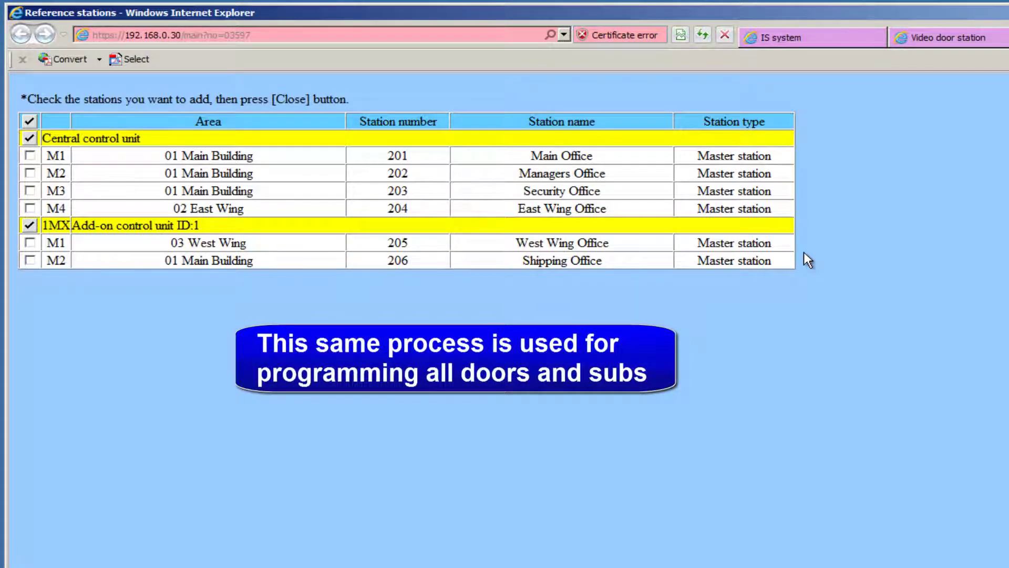
Add master stations 201–206 as called stations for the video door stations.
left_click(31, 191)
left_click(31, 121)
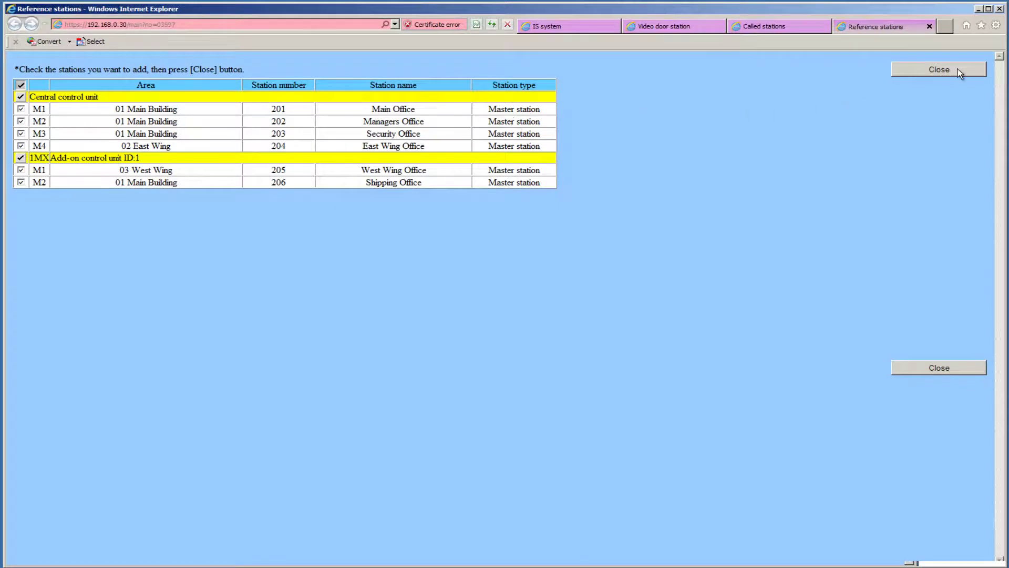
left_click(958, 71)
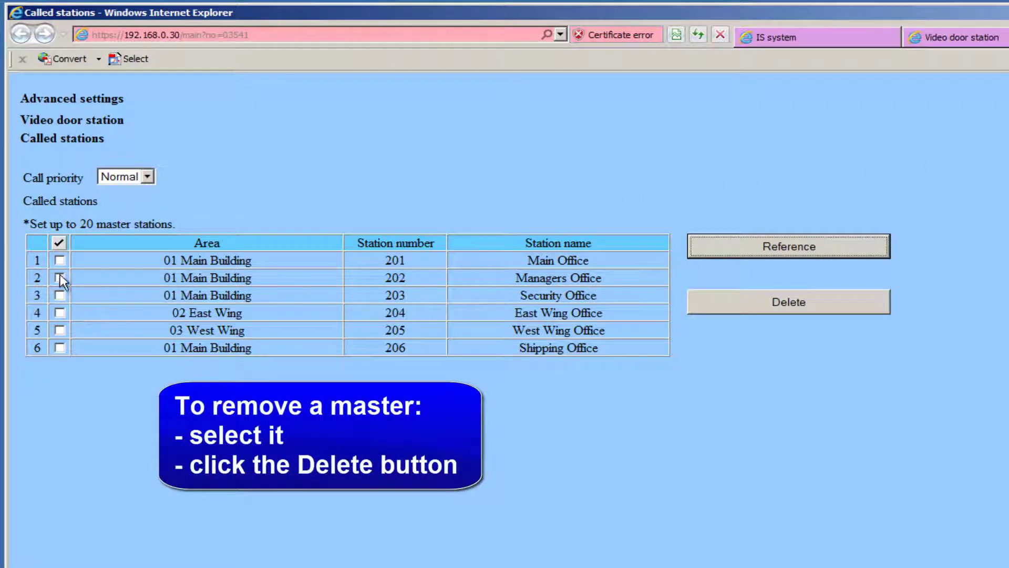
Delete Shipping Office (206) from the called stations and return to the Video door station page.
left_click(58, 349)
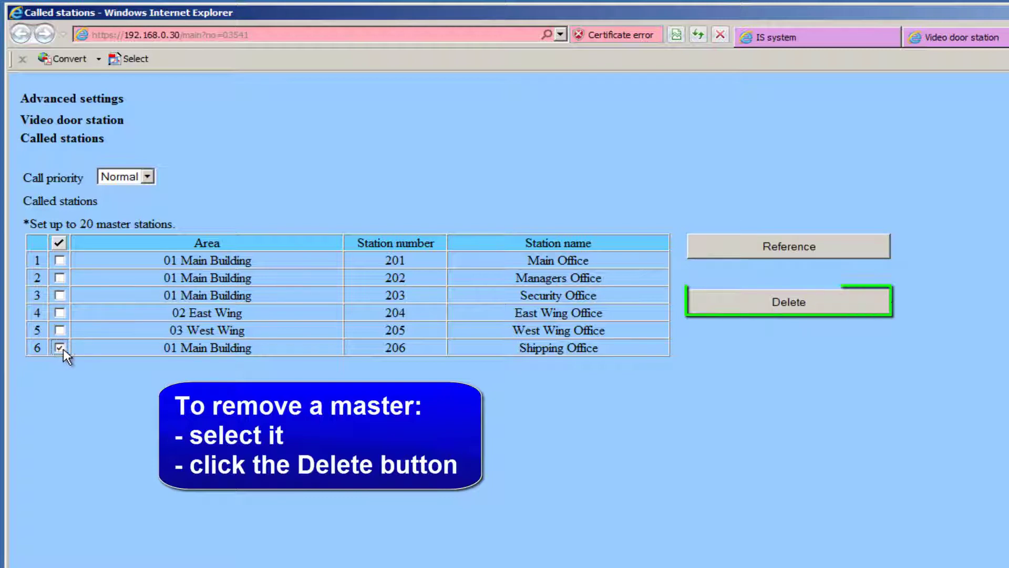
left_click(799, 304)
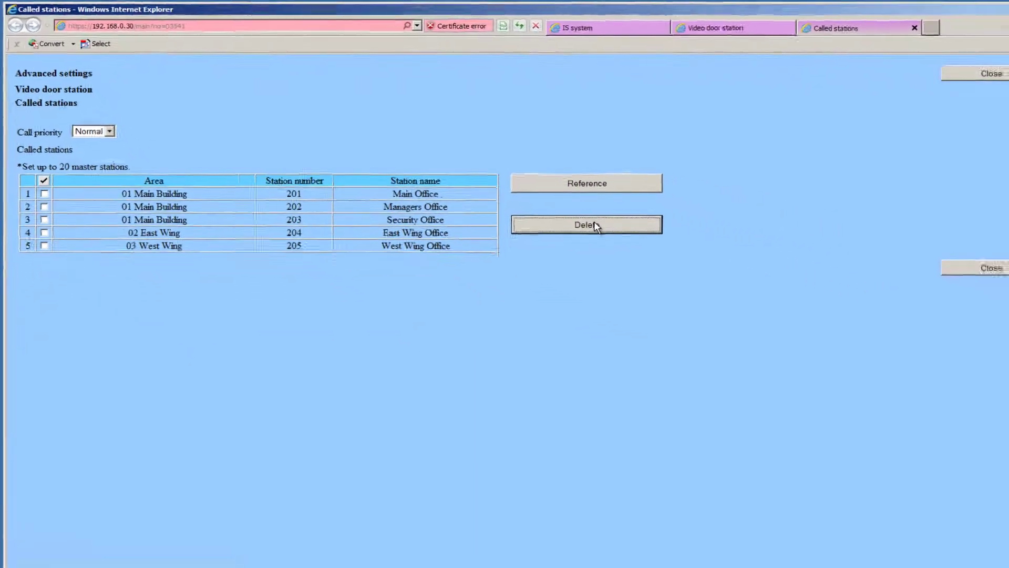
left_click(926, 67)
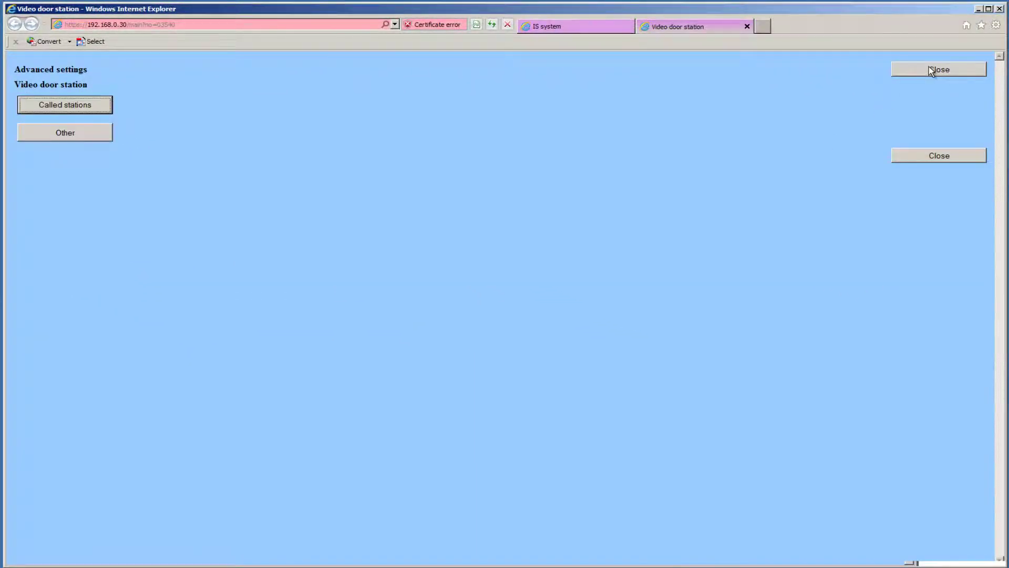
Set Transmit volume boost at PTT to ON for the video door stations and return to the station list.
left_click(67, 135)
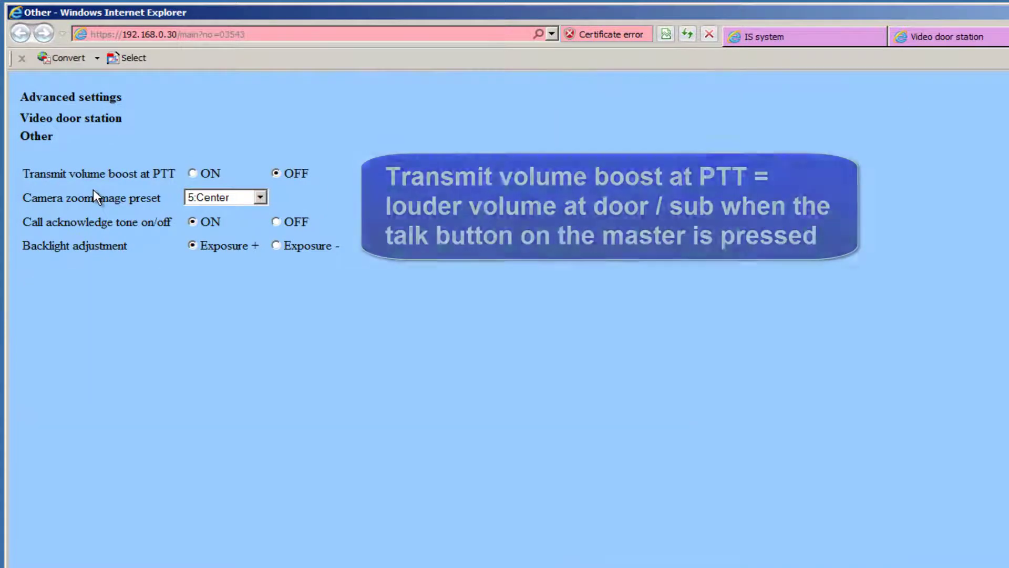
left_click(192, 173)
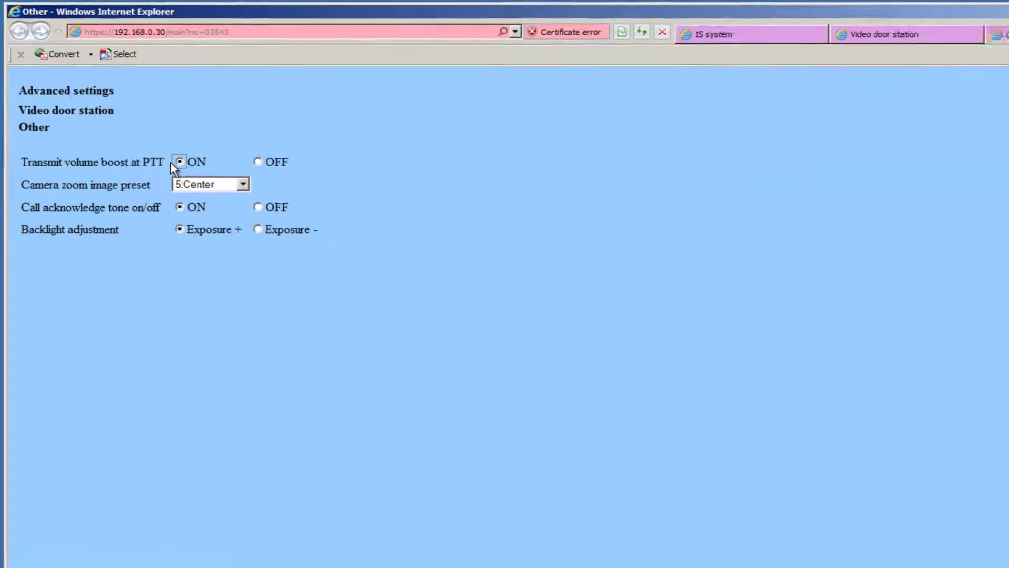
left_click(941, 69)
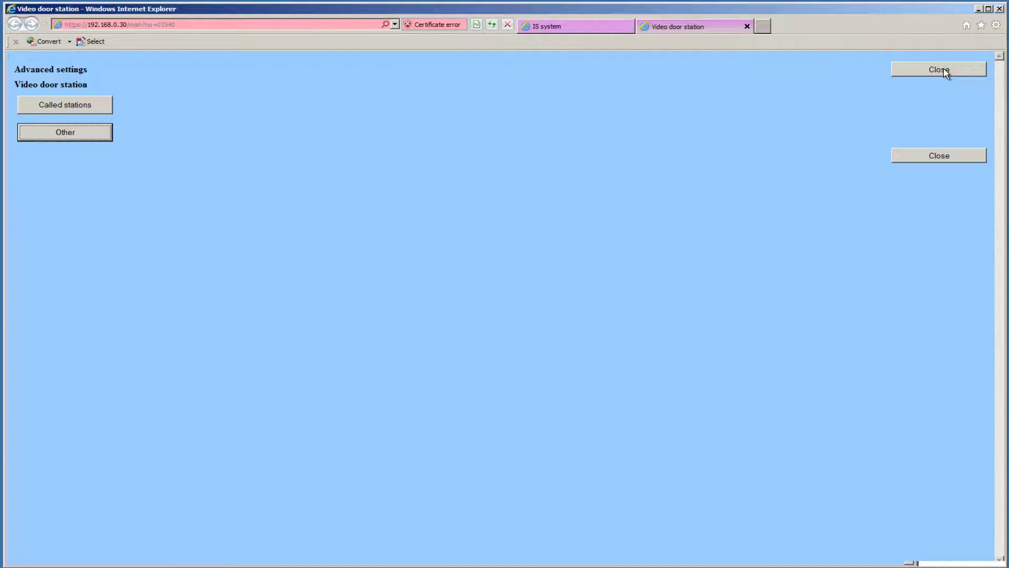
left_click(942, 69)
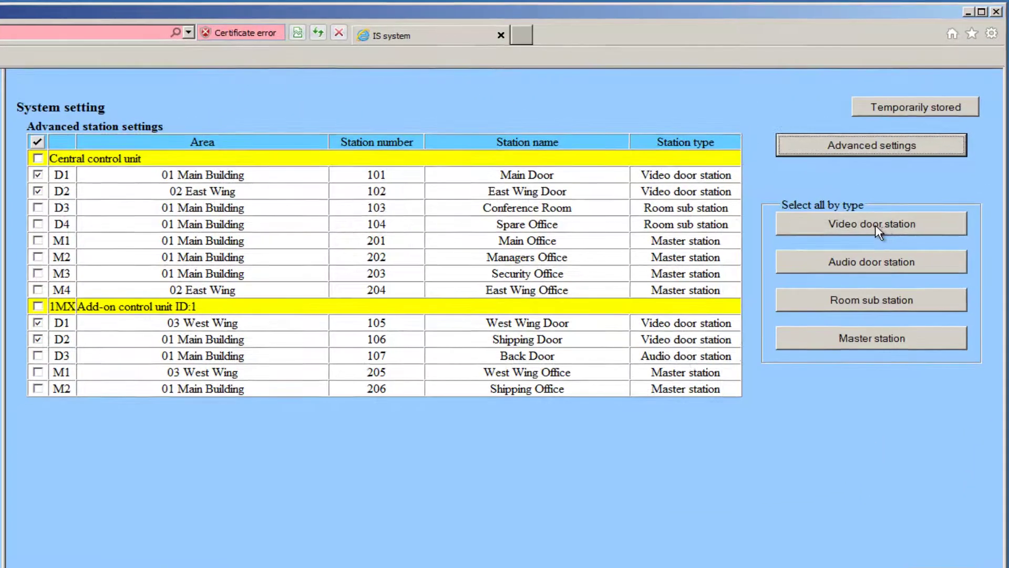
Deselect the four video door stations, select Back Door (107), and open its advanced settings.
left_click(37, 175)
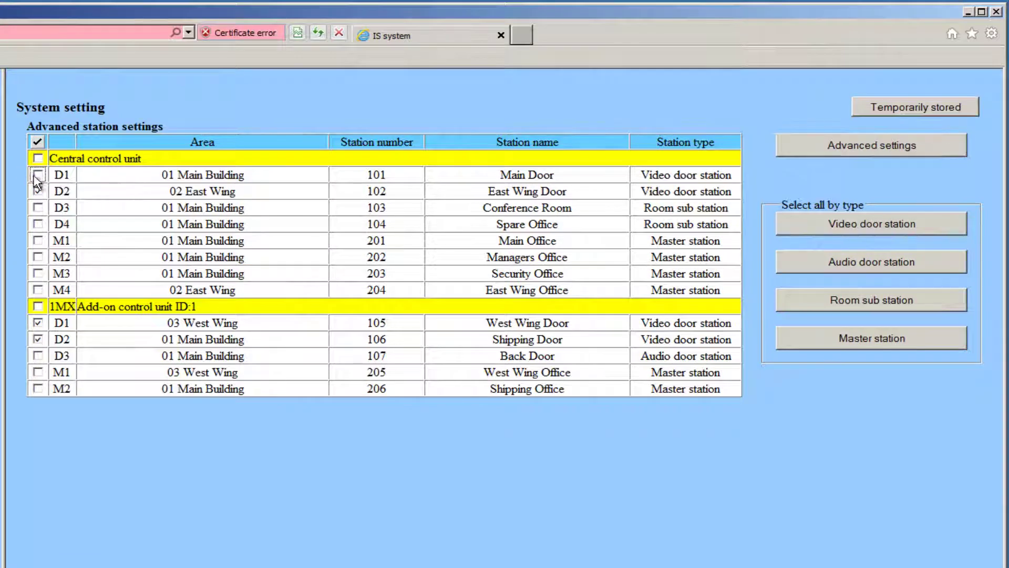
left_click(38, 191)
left_click(38, 322)
left_click(39, 339)
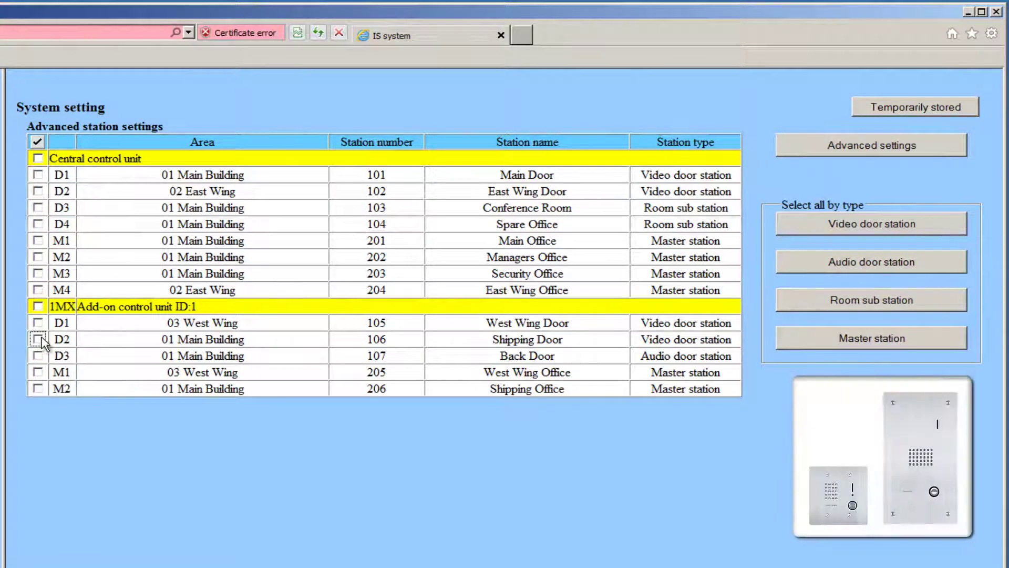
left_click(38, 356)
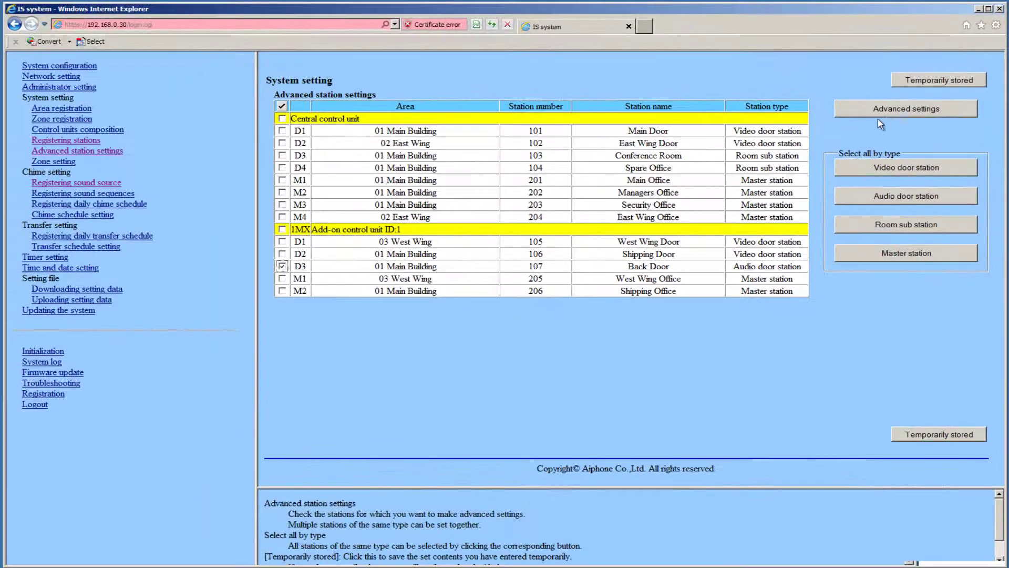
left_click(902, 109)
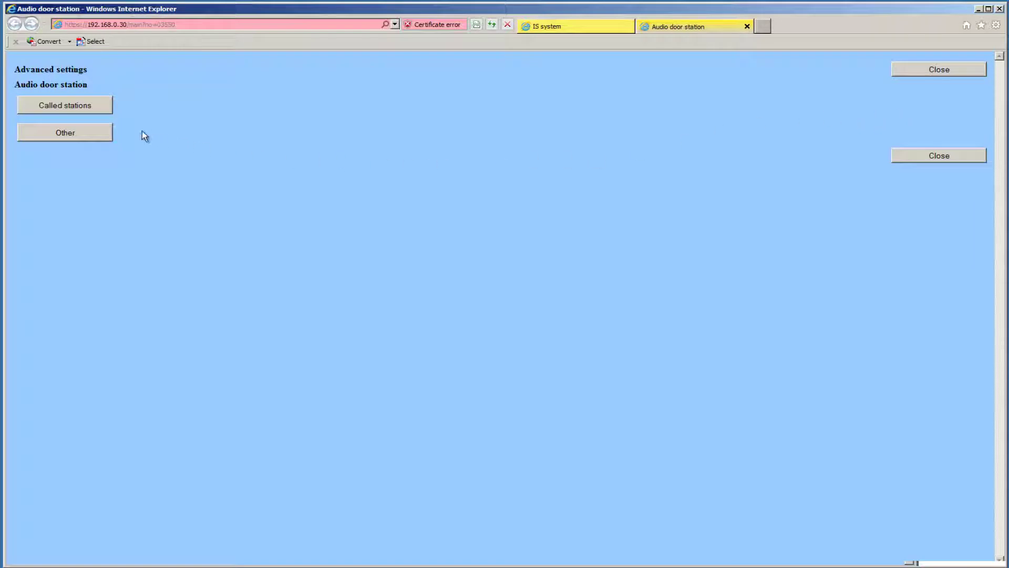
Set Back Door's call priority to Priority and list master stations 201–206 for reference.
left_click(76, 108)
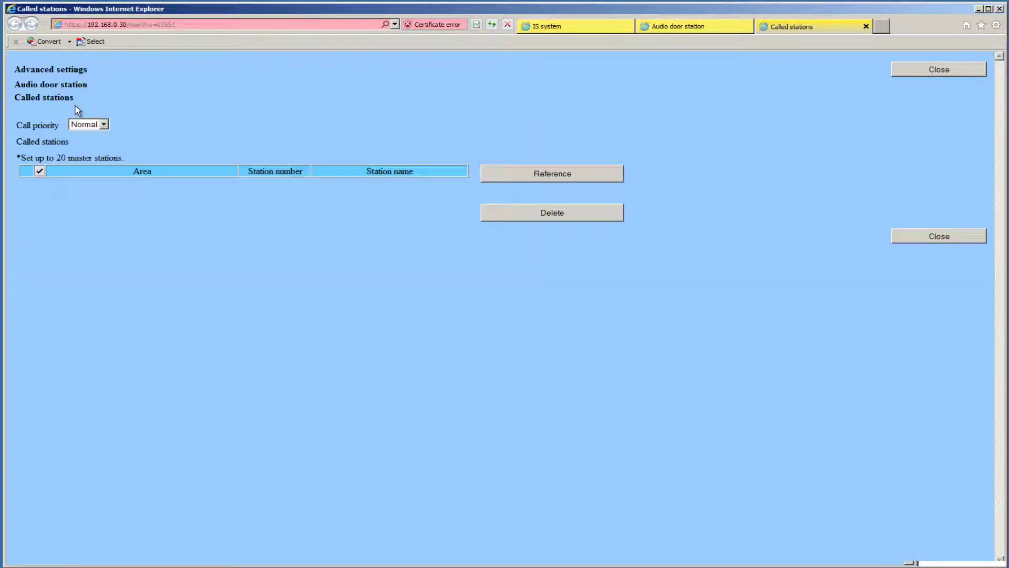
left_click(104, 125)
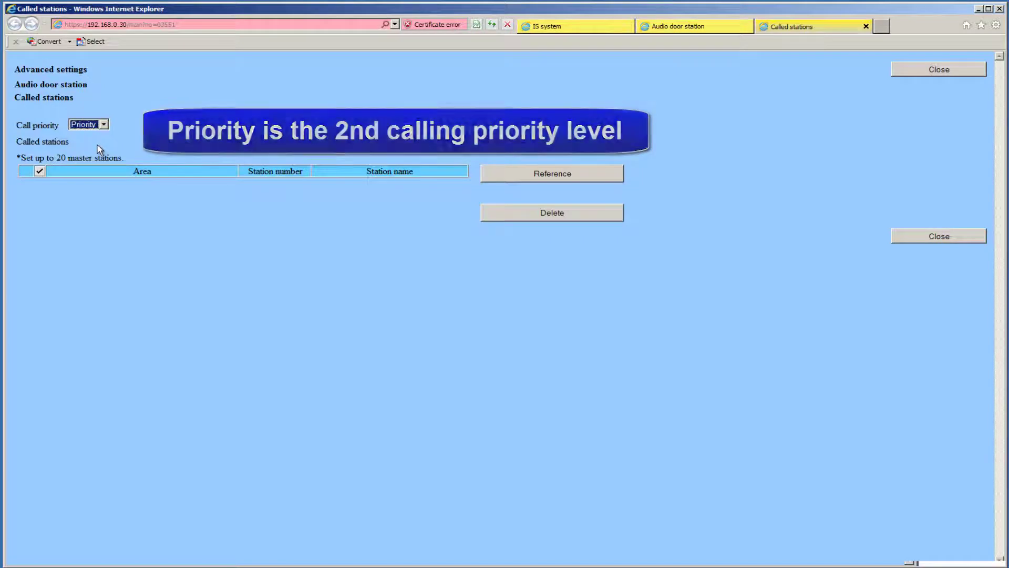
left_click(553, 174)
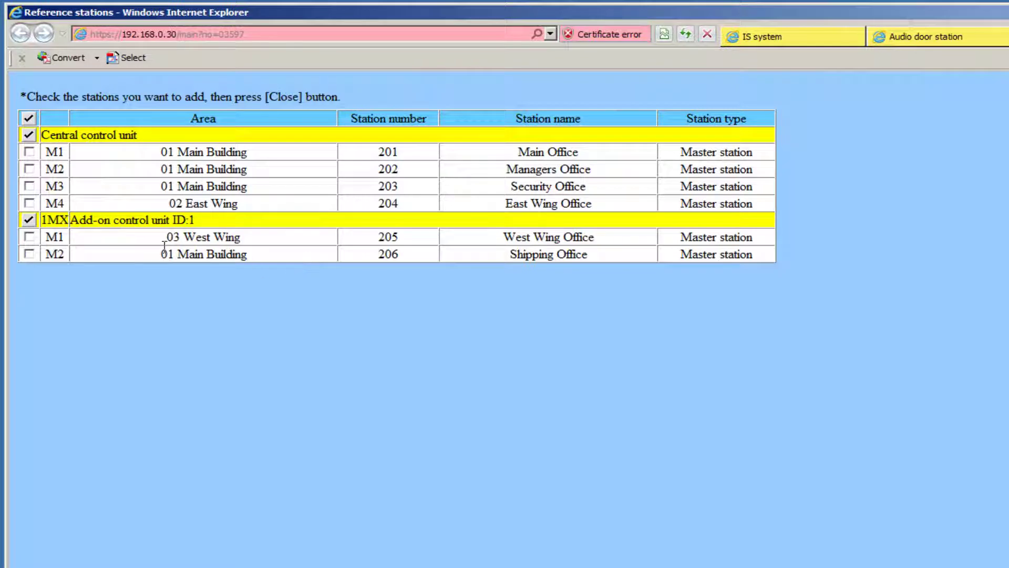
Add master stations 201–206 to Back Door's called stations.
left_click(29, 118)
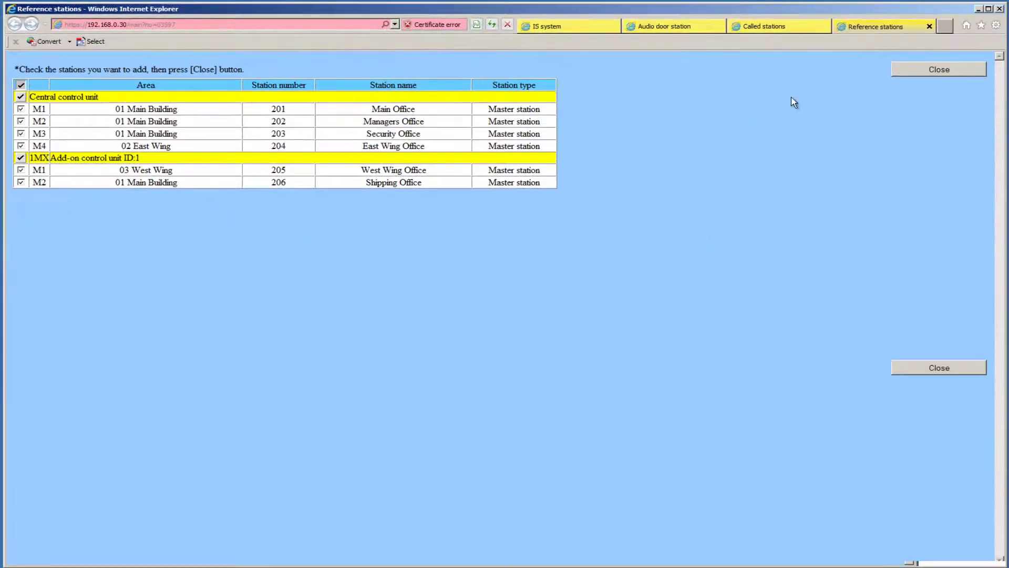
left_click(941, 72)
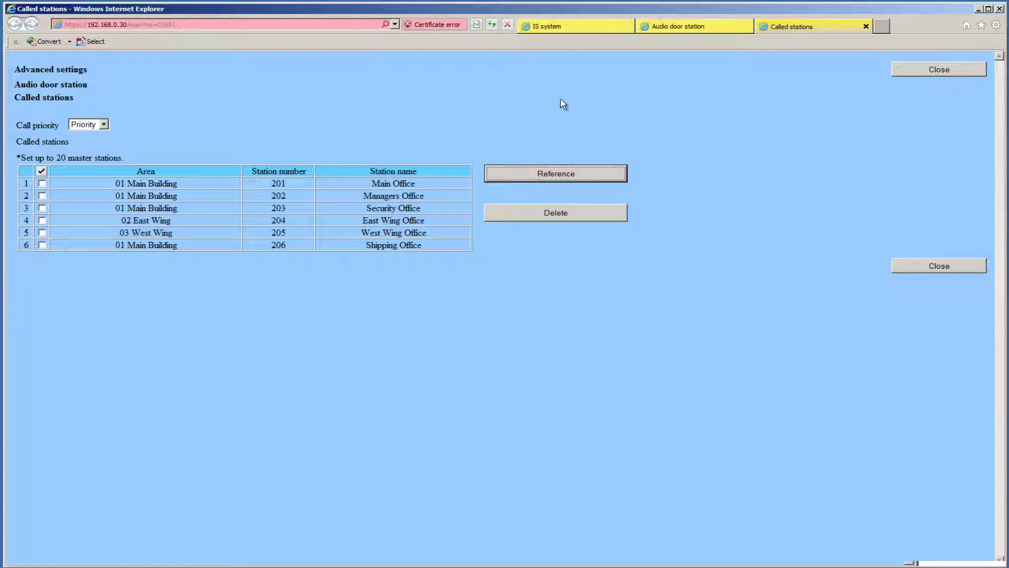
Delete Managers Office (202) and East Wing Office (204) from Back Door's called stations.
left_click(41, 220)
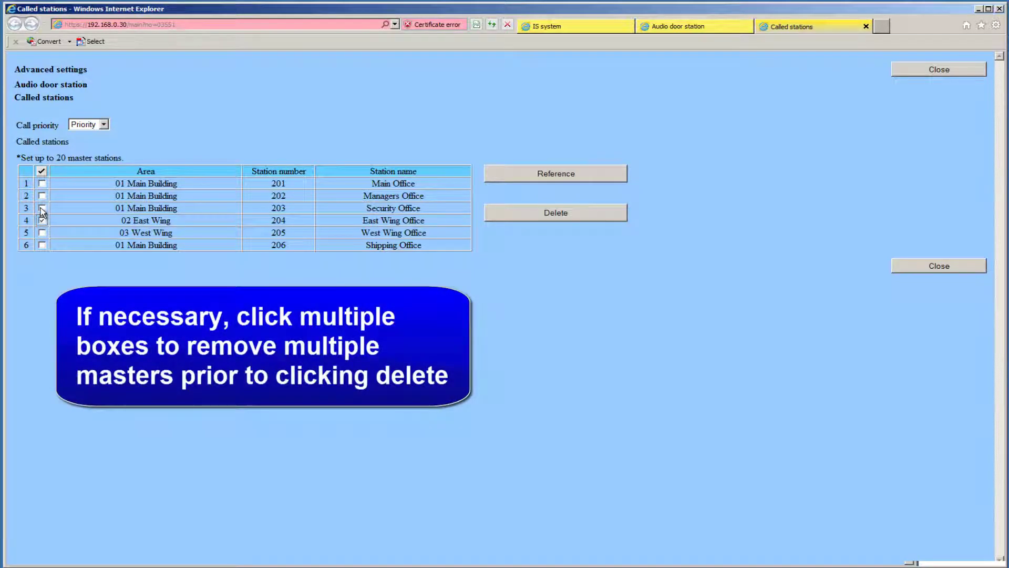
left_click(42, 195)
left_click(560, 219)
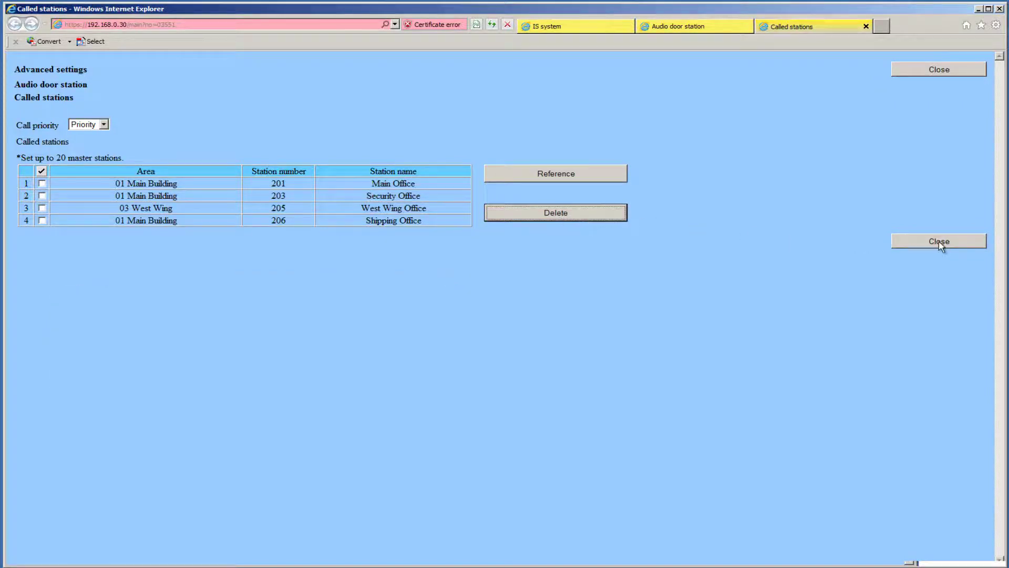
left_click(939, 242)
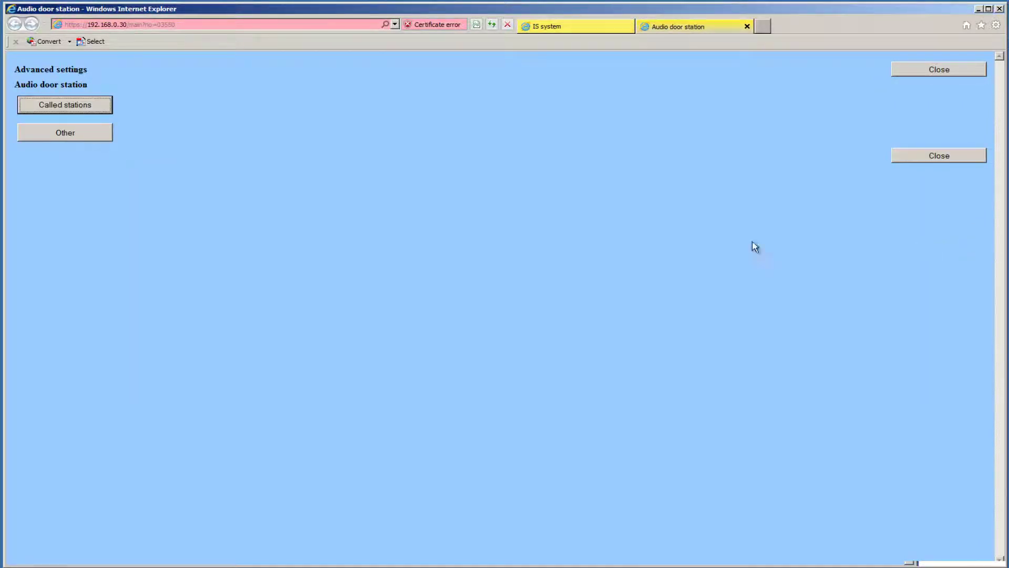
Turn Back Door's transmit volume boost at PTT ON, leaving the call acknowledge tone ON.
left_click(57, 137)
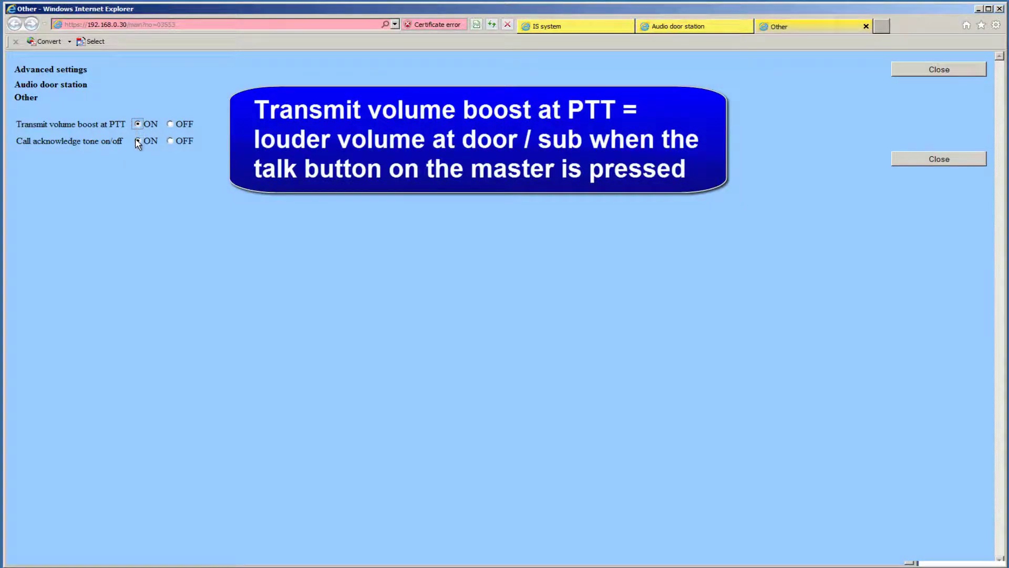
left_click(923, 160)
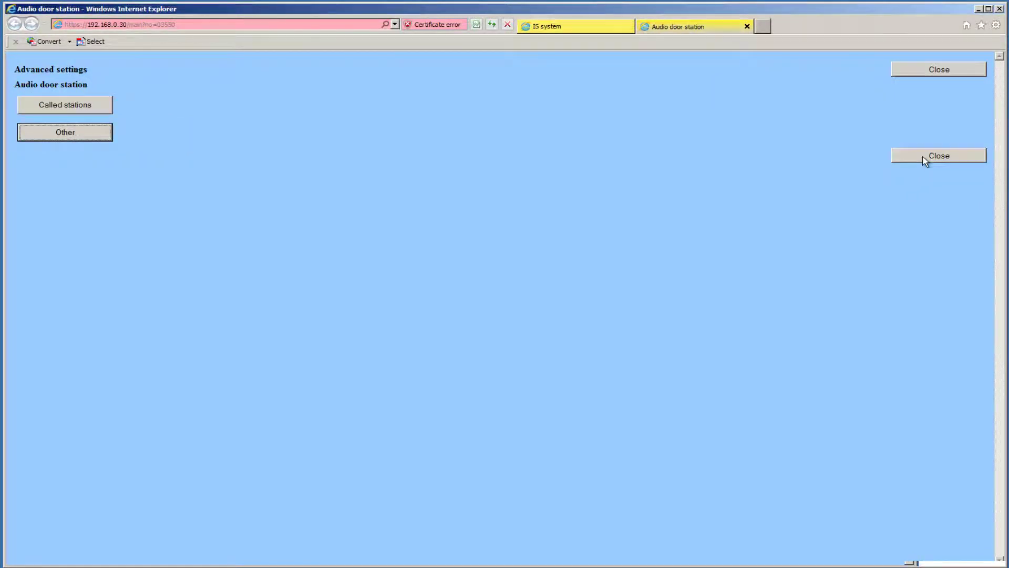
Swap the Back Door selection for room sub stations 103 Conference Room and 104 Spare Office.
left_click(924, 160)
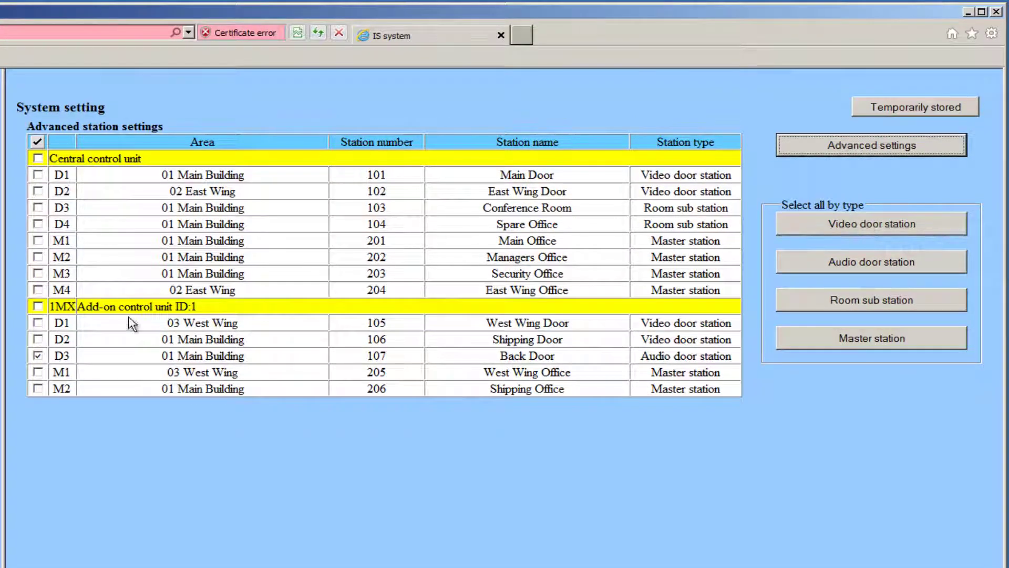
left_click(38, 356)
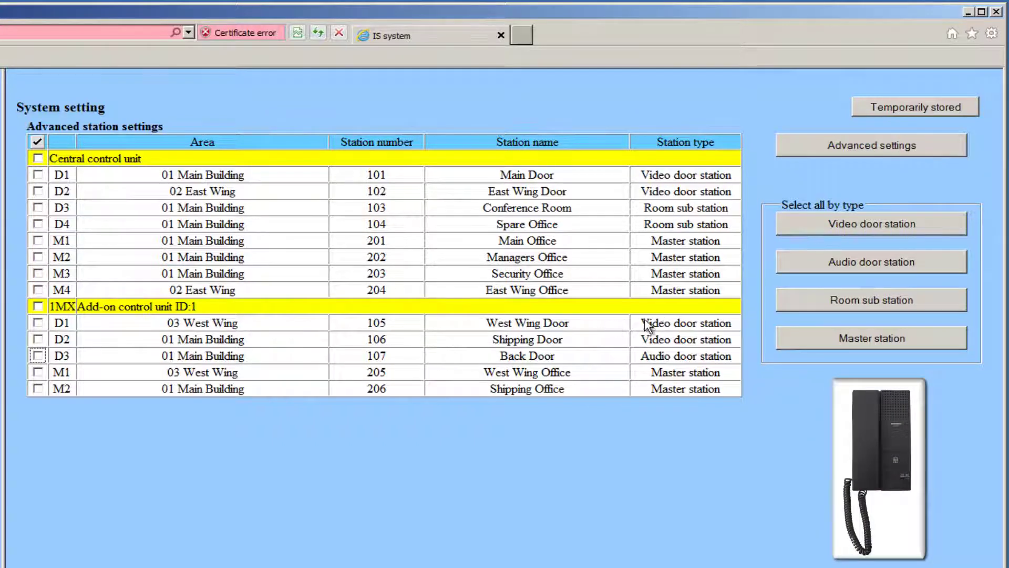
left_click(842, 297)
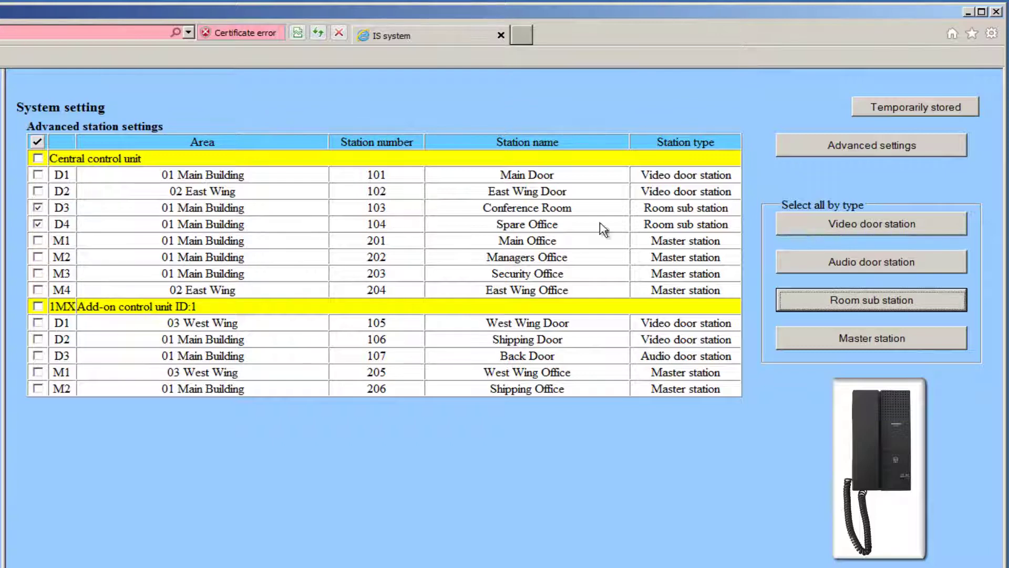
Set the room sub stations' Called stations call priority to Urgent.
left_click(868, 152)
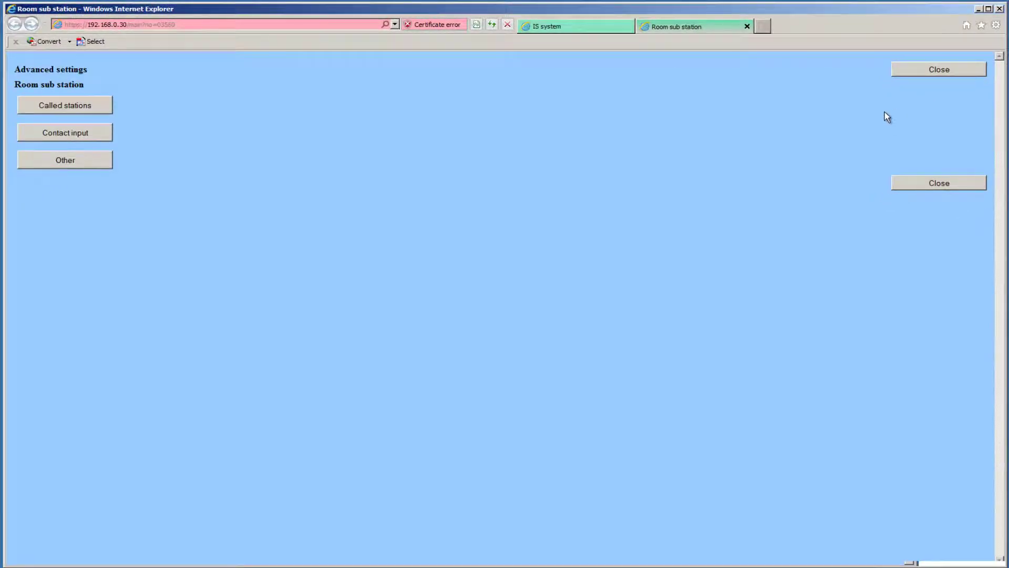
left_click(81, 106)
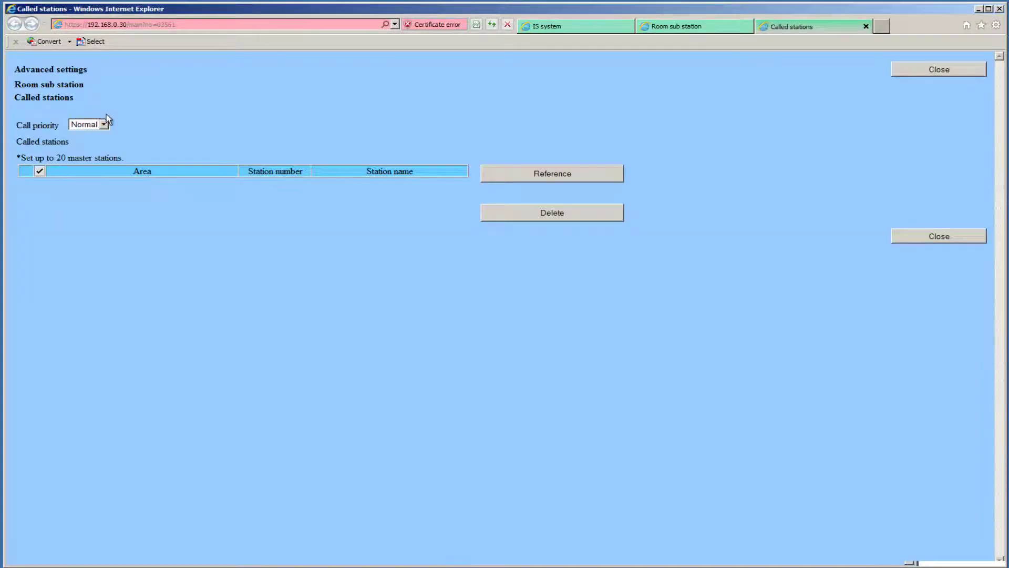
left_click(104, 125)
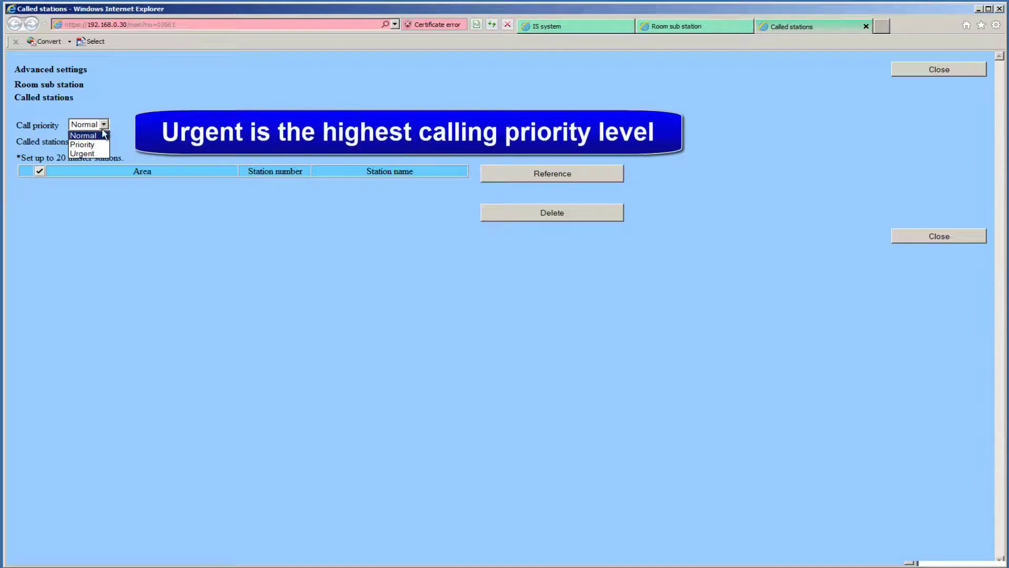
left_click(96, 154)
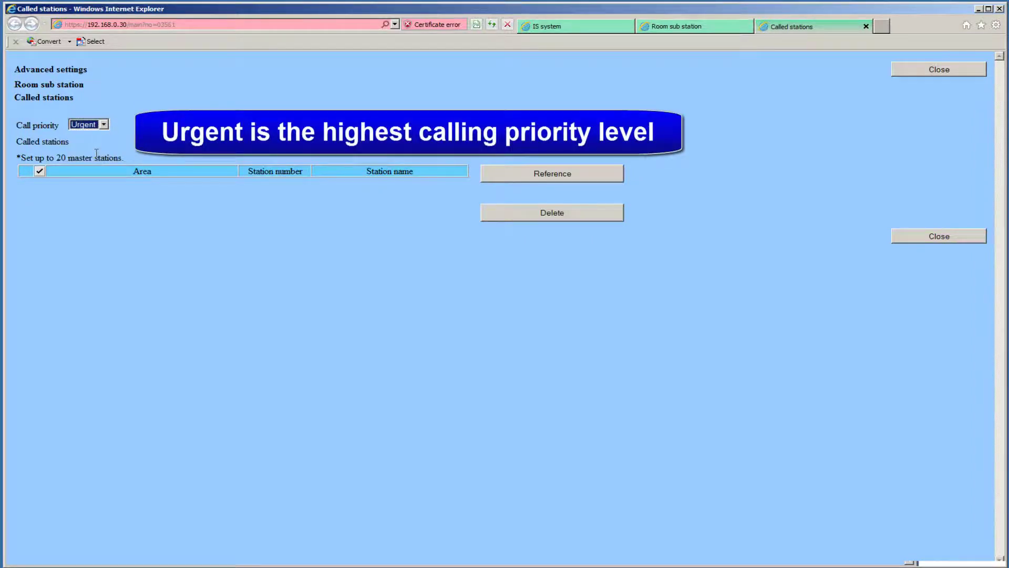
Add masters 201 Main Office, 202 Managers Office and 203 Security Office as called stations.
left_click(542, 176)
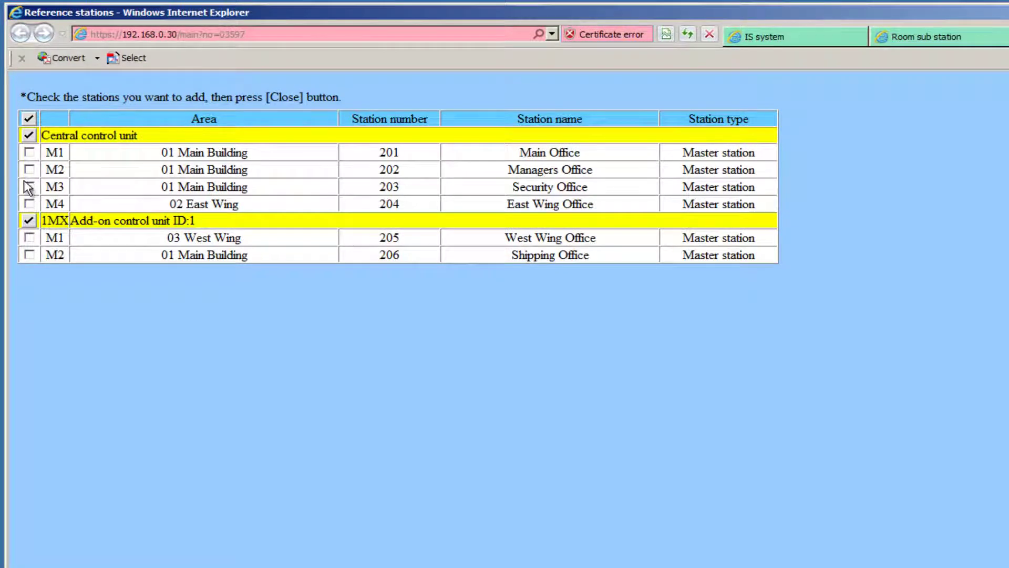
left_click(29, 152)
left_click(30, 187)
left_click(932, 73)
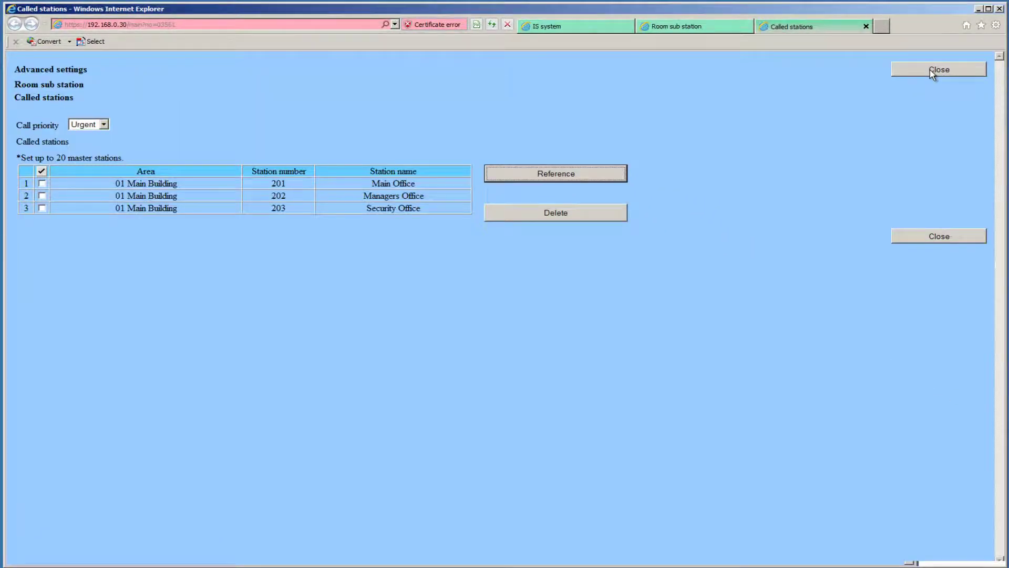
left_click(43, 196)
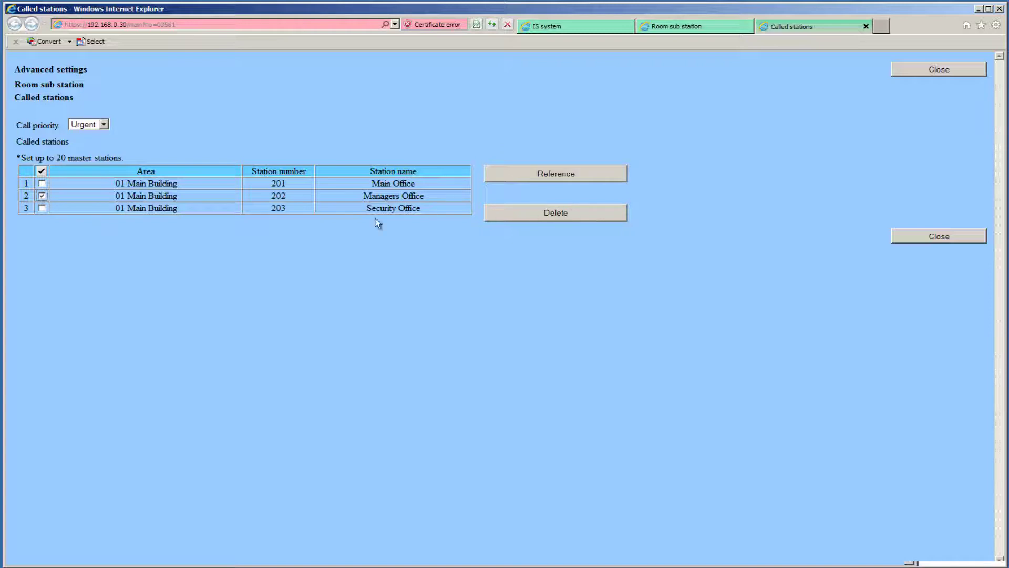
left_click(43, 196)
left_click(919, 242)
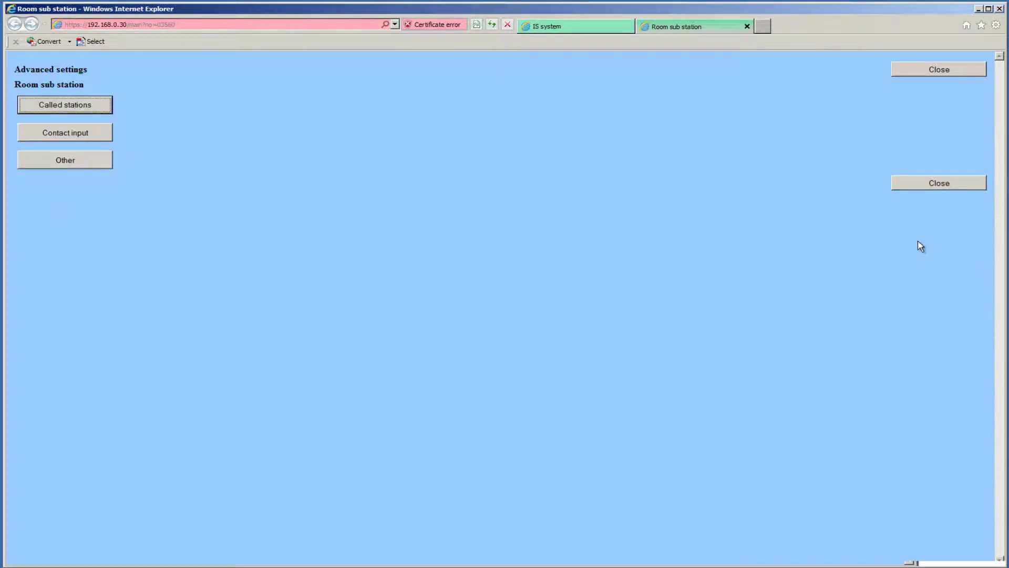
Set the room sub stations' Contact input call priority / answering to Priority.
left_click(56, 135)
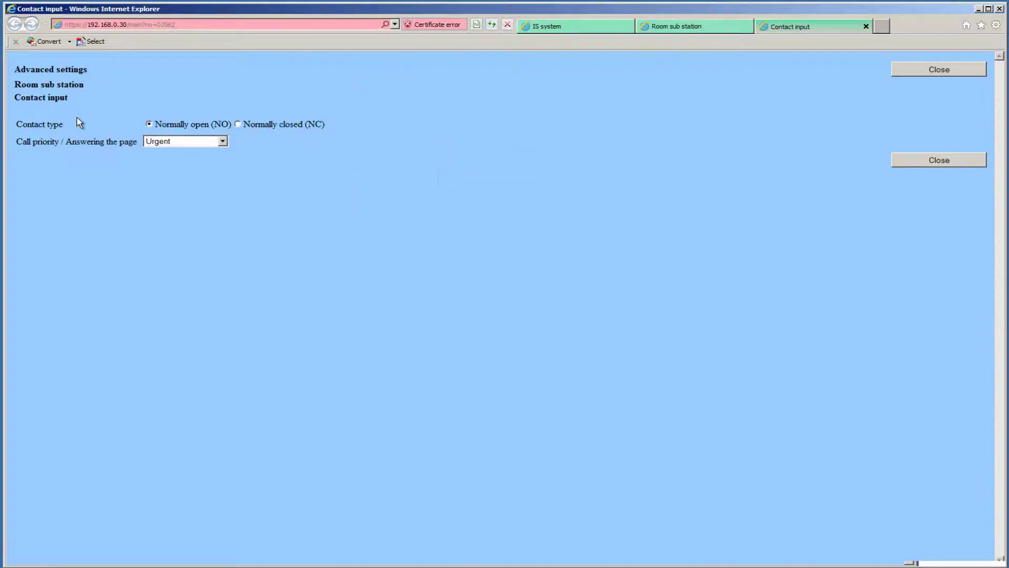
left_click(223, 141)
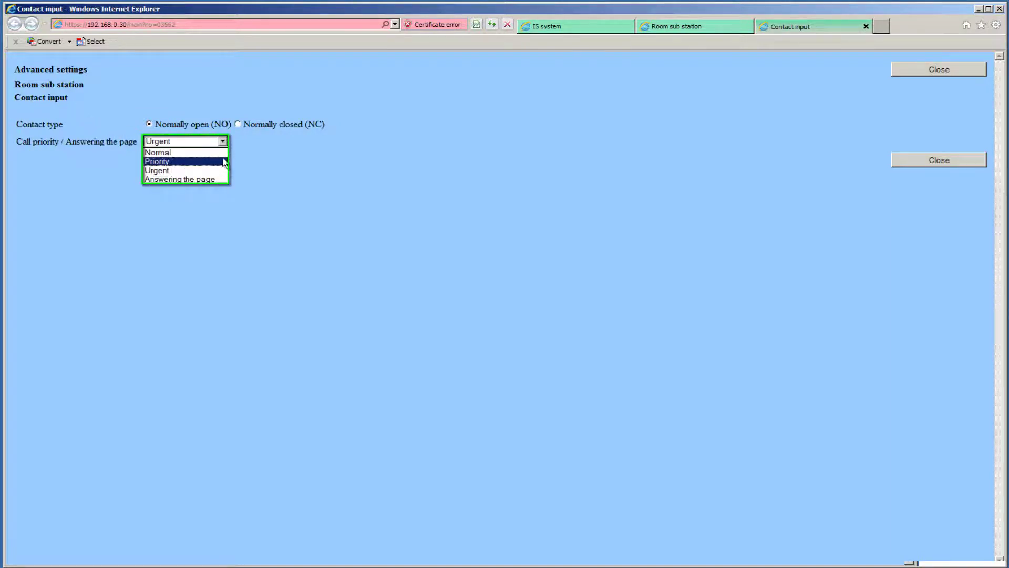
left_click(225, 162)
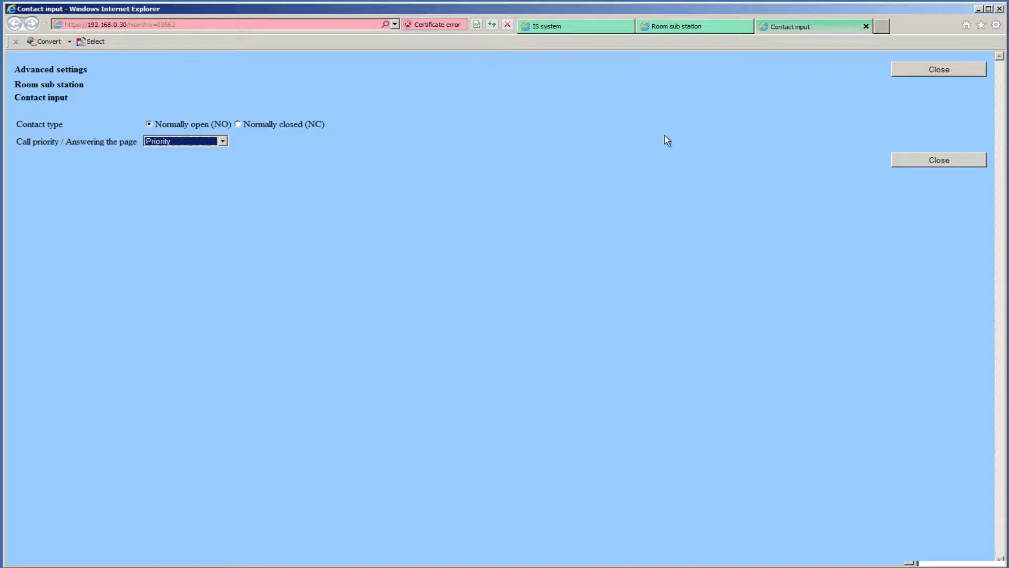
left_click(921, 162)
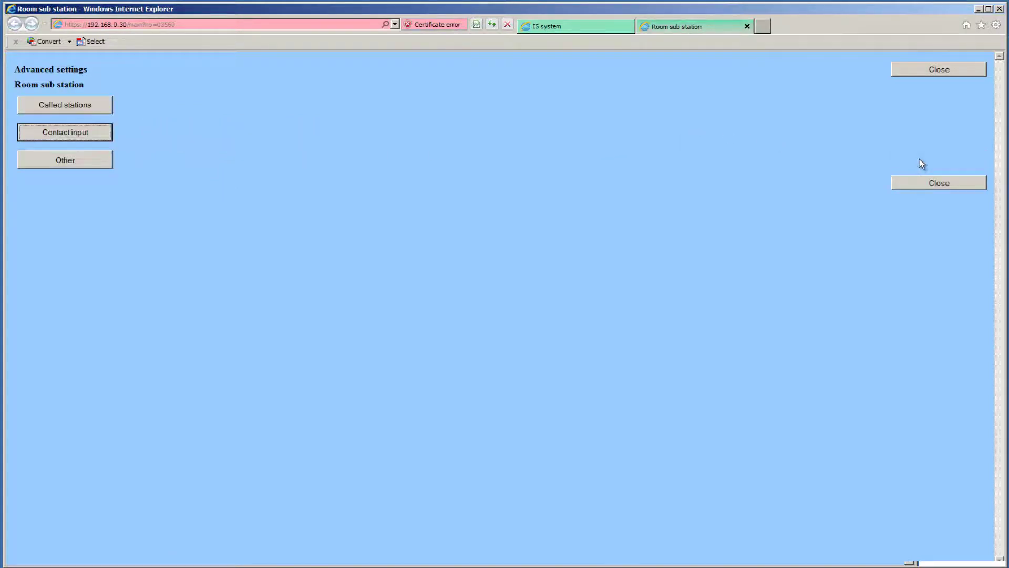
left_click(94, 165)
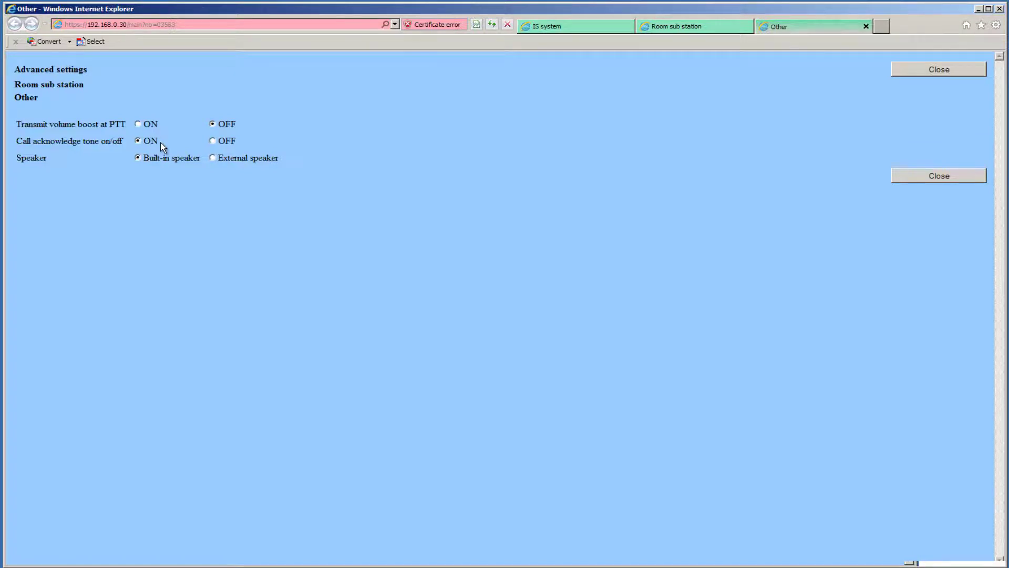
left_click(139, 125)
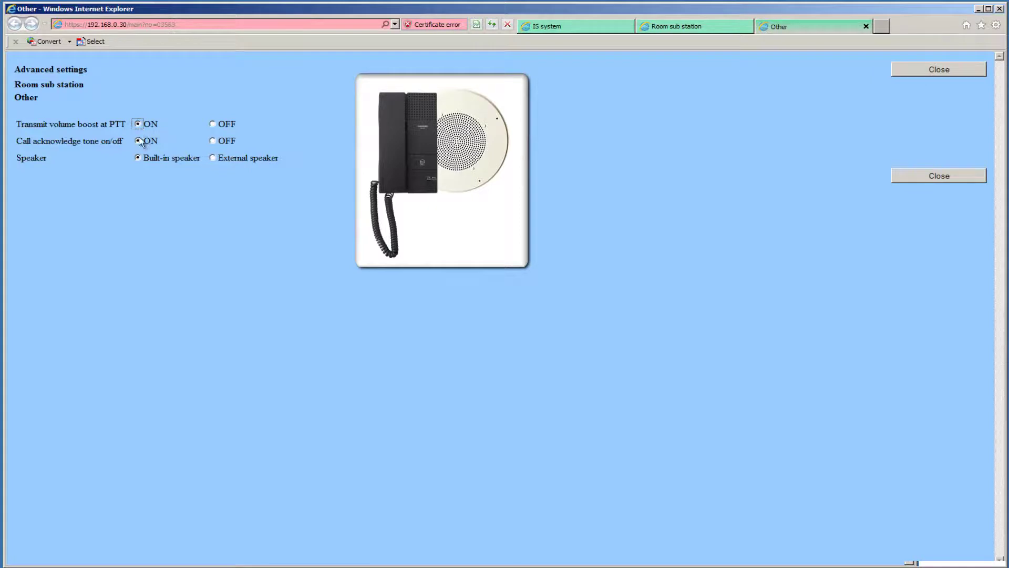
left_click(213, 158)
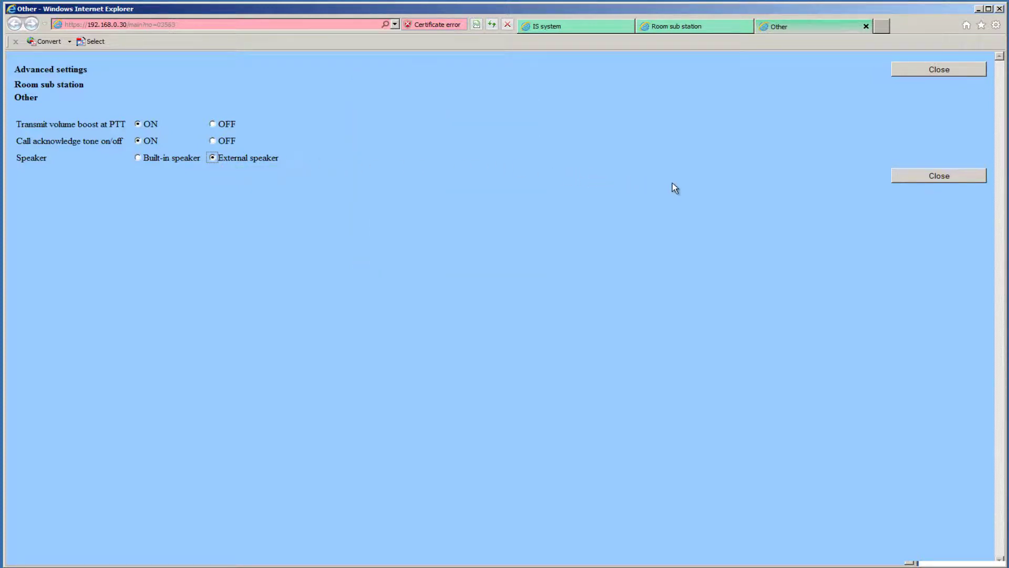
left_click(137, 158)
left_click(213, 124)
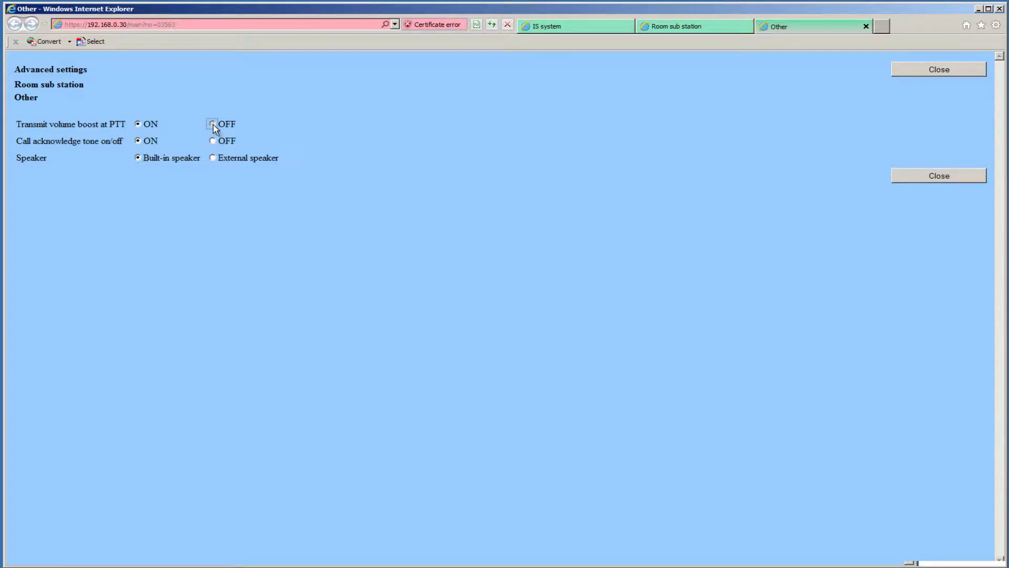
left_click(938, 176)
Deselect Conference Room and Spare Office, select all masters 201–206, and open Advanced settings.
left_click(940, 179)
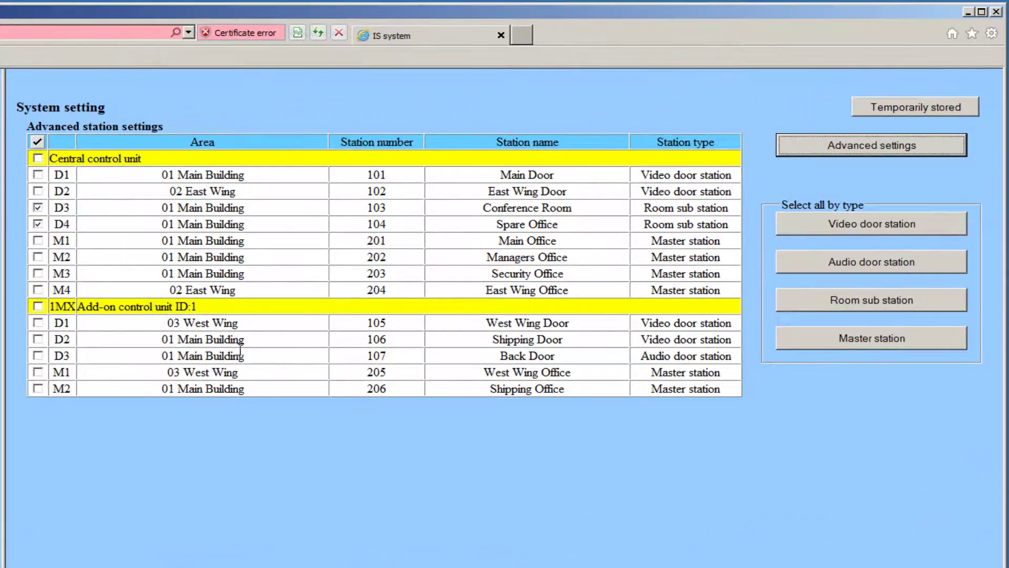
left_click(37, 207)
left_click(38, 225)
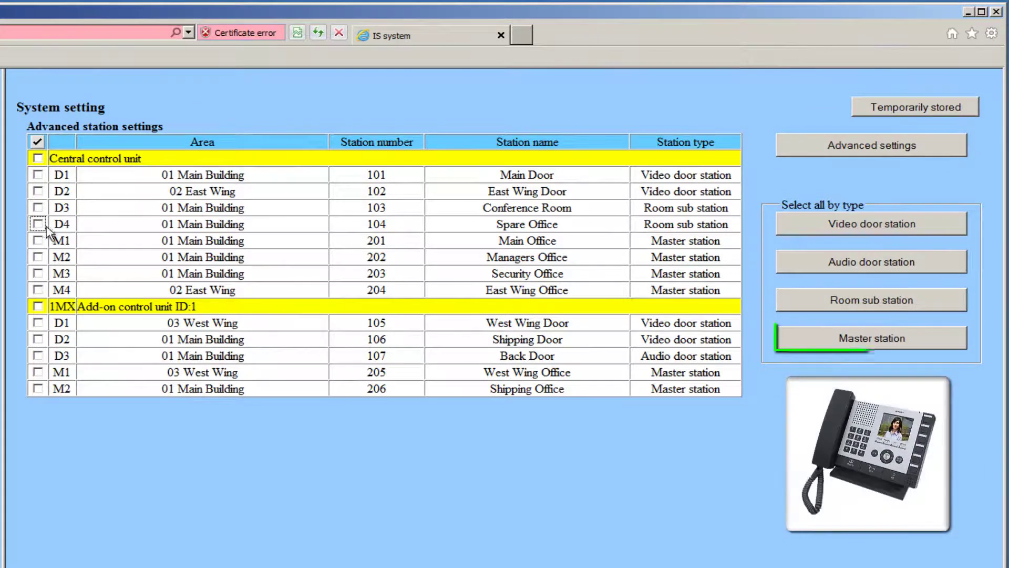
left_click(870, 339)
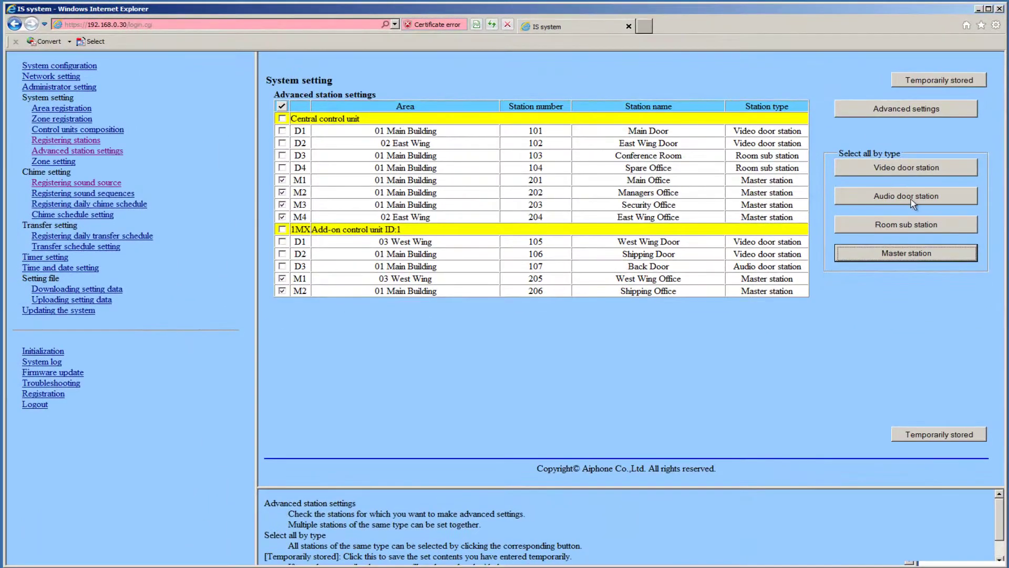
left_click(915, 112)
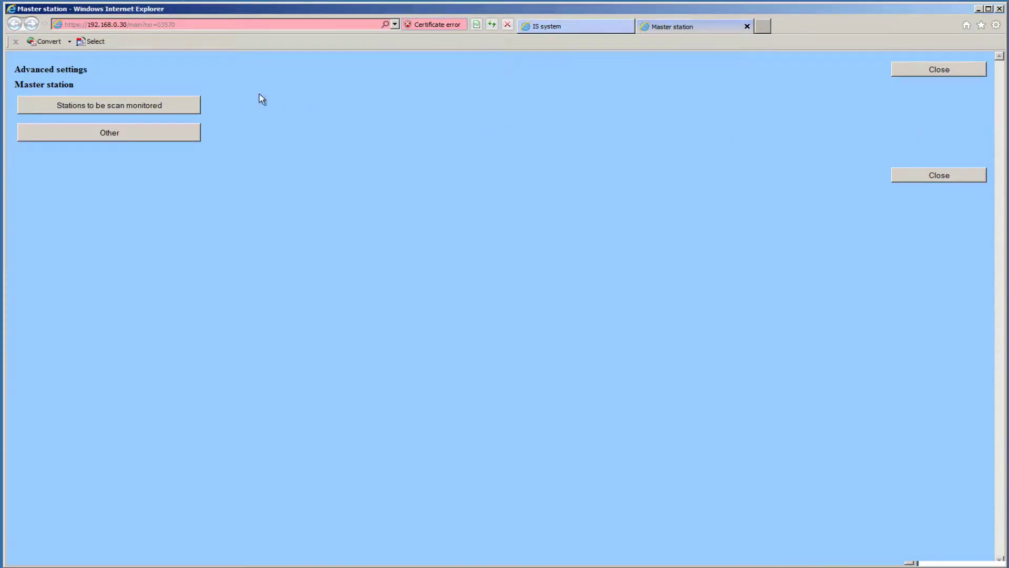
Add all seven stations 101–107 to the master stations' Stations to be scan monitored list.
left_click(99, 105)
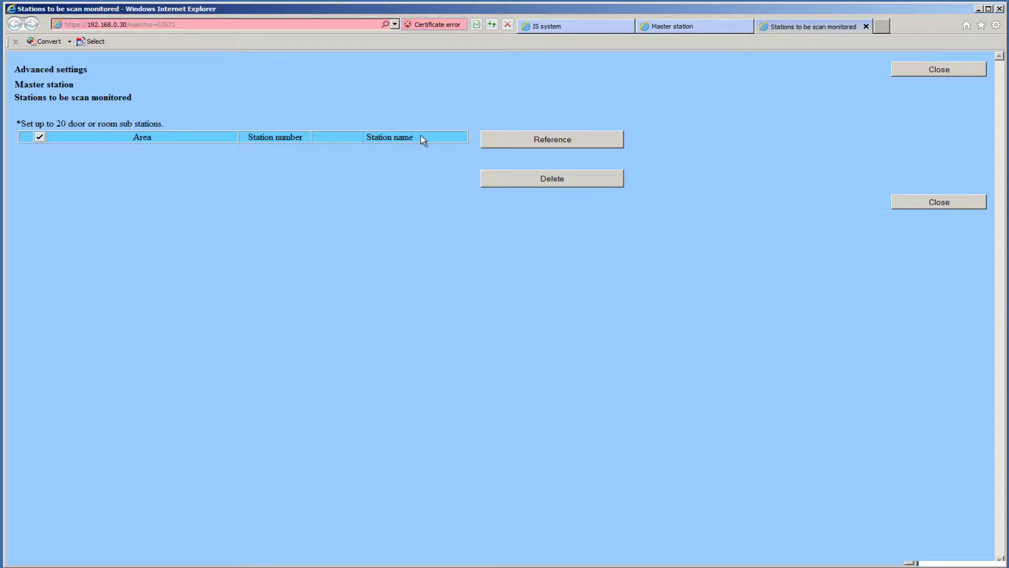
left_click(541, 142)
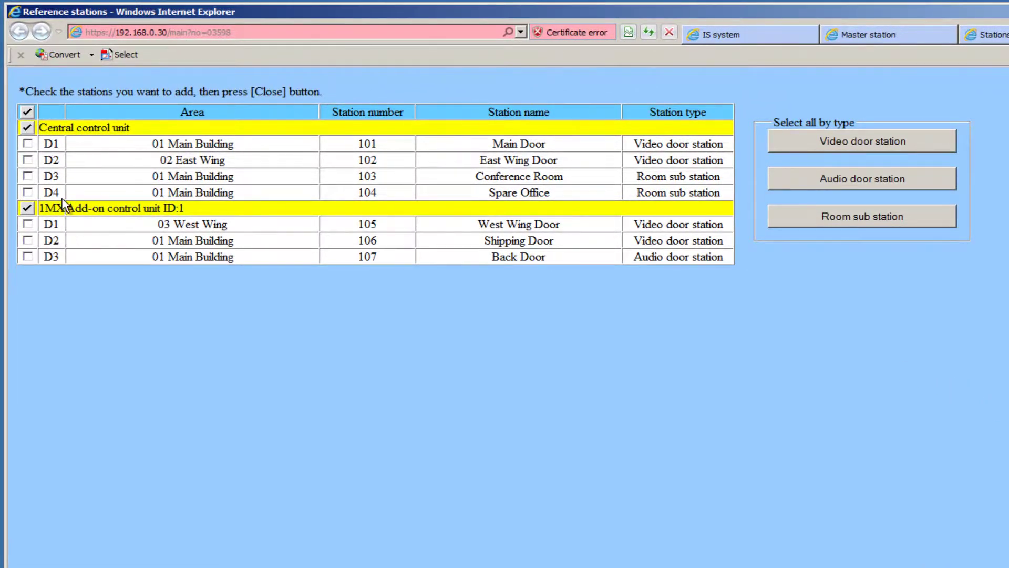
left_click(27, 112)
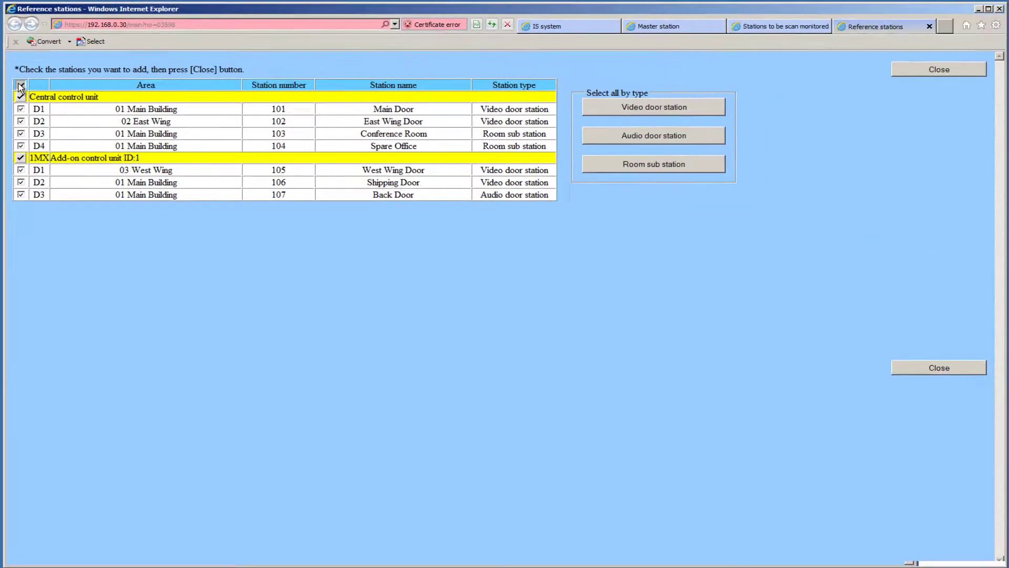
left_click(960, 71)
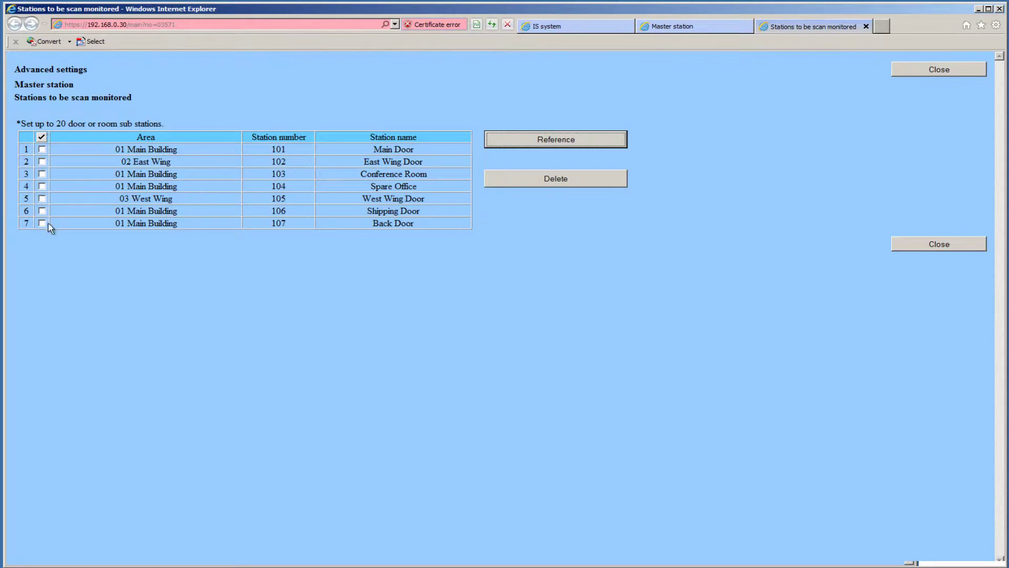
left_click(939, 75)
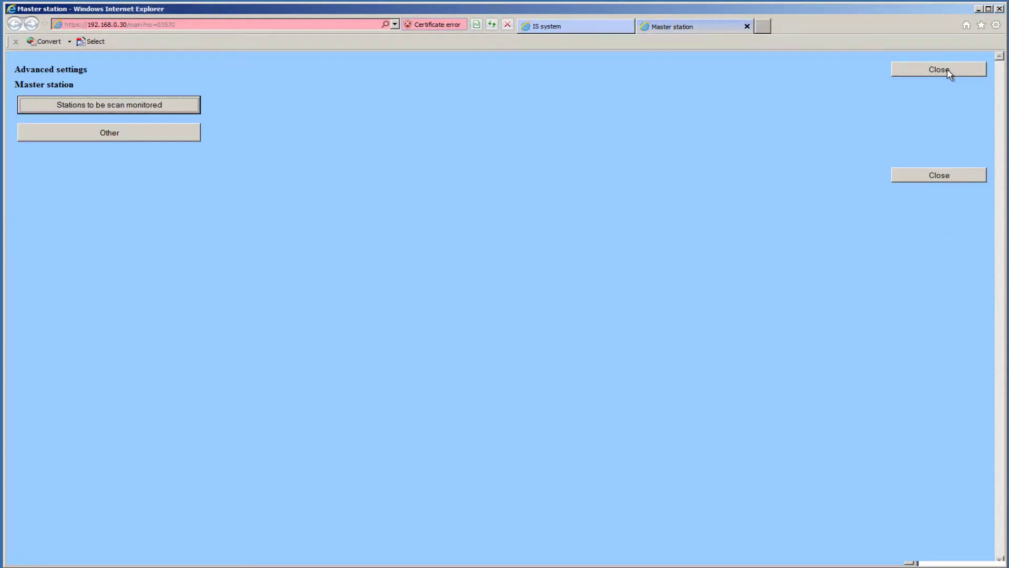
Close the Master station page and temporarily store the advanced station settings.
left_click(946, 71)
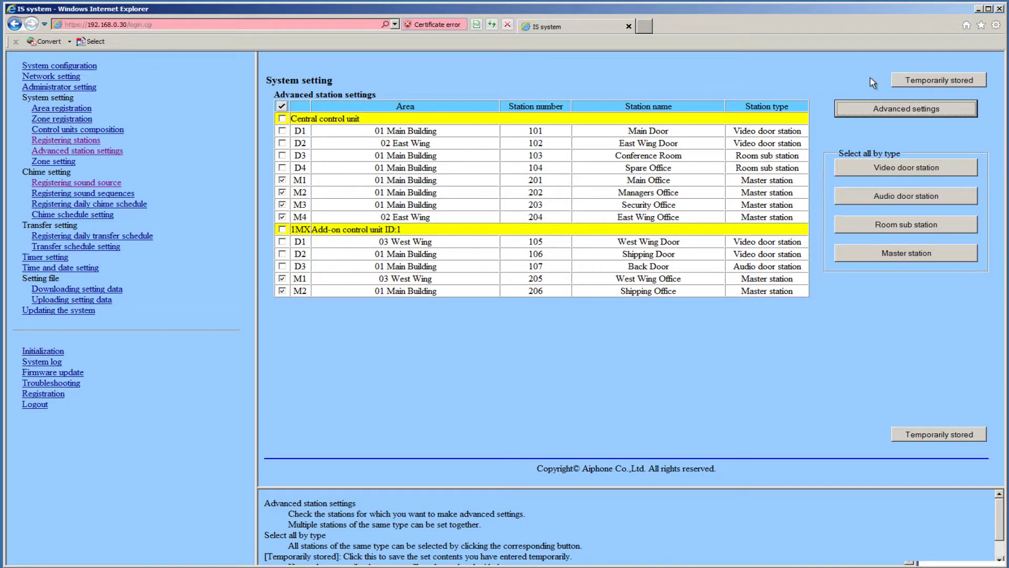
left_click(903, 80)
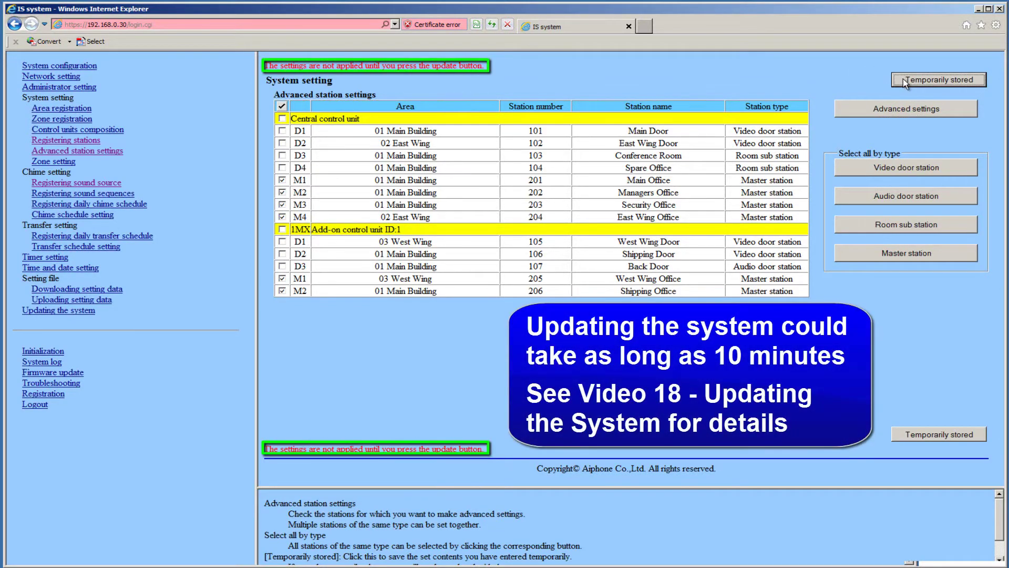